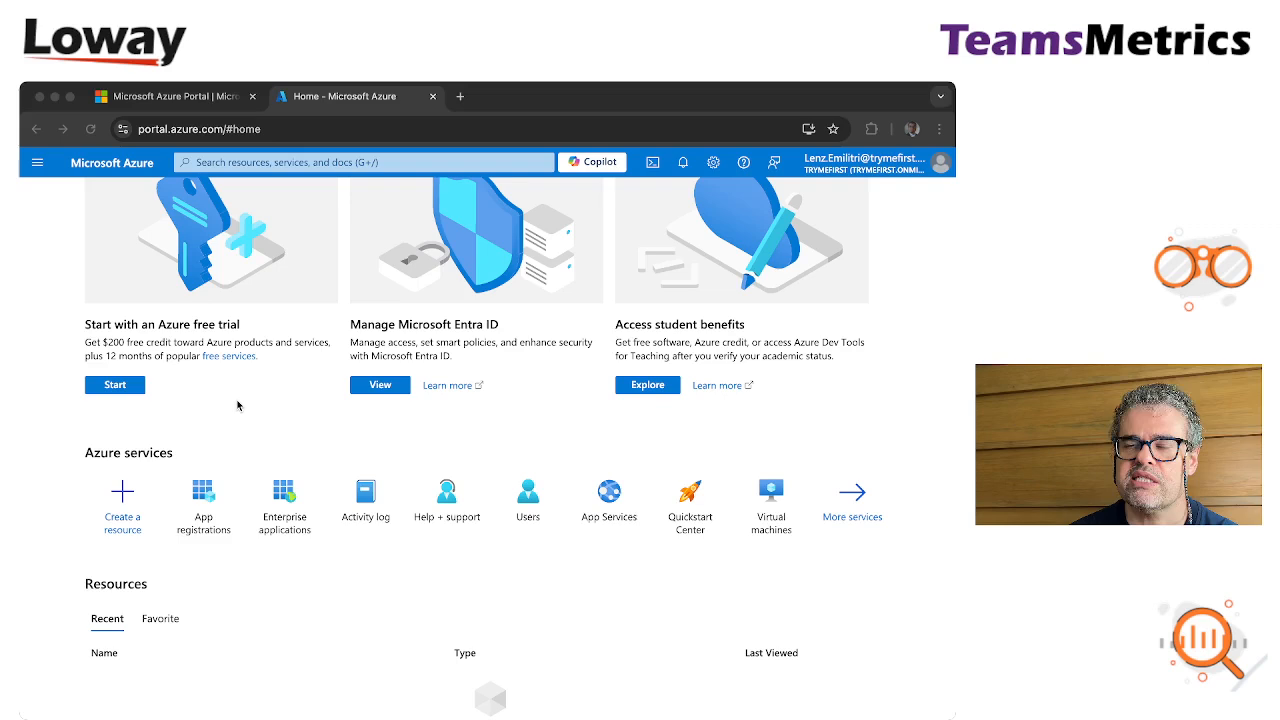
- Start a new app registration from the App registrations list
left_click(203, 503)
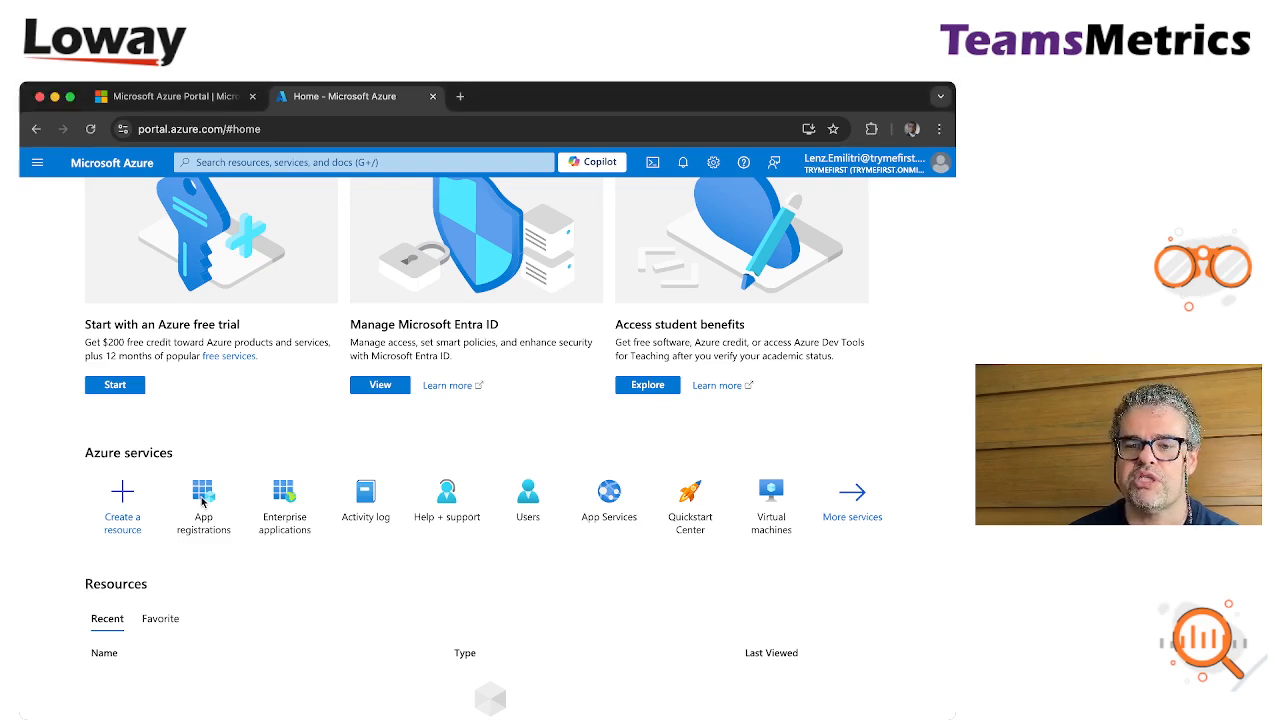
left_click(203, 503)
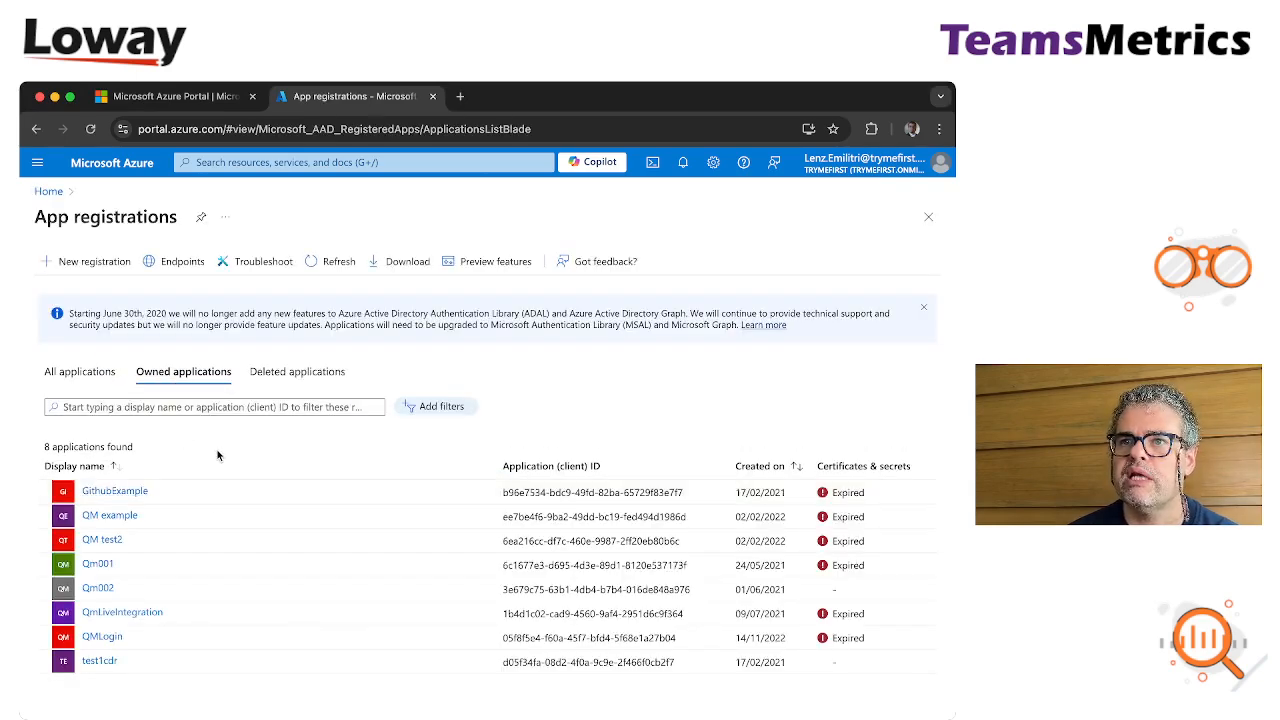
left_click(91, 260)
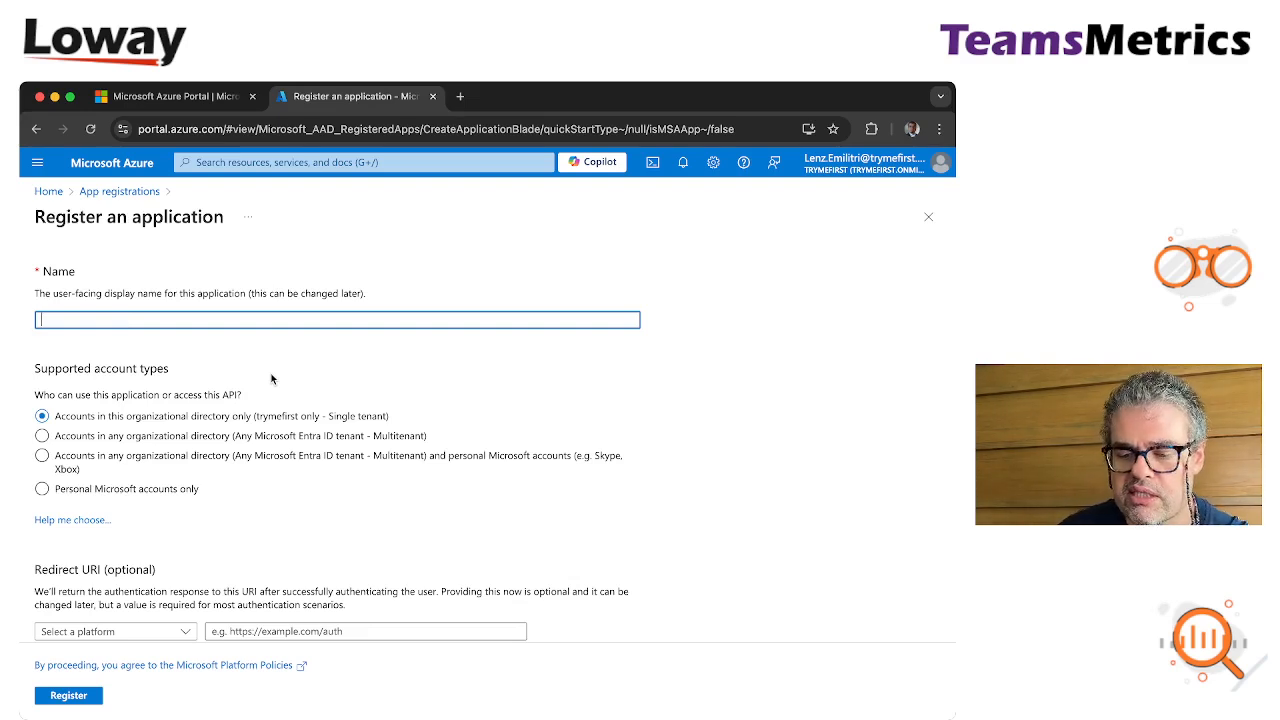
type("Temas")
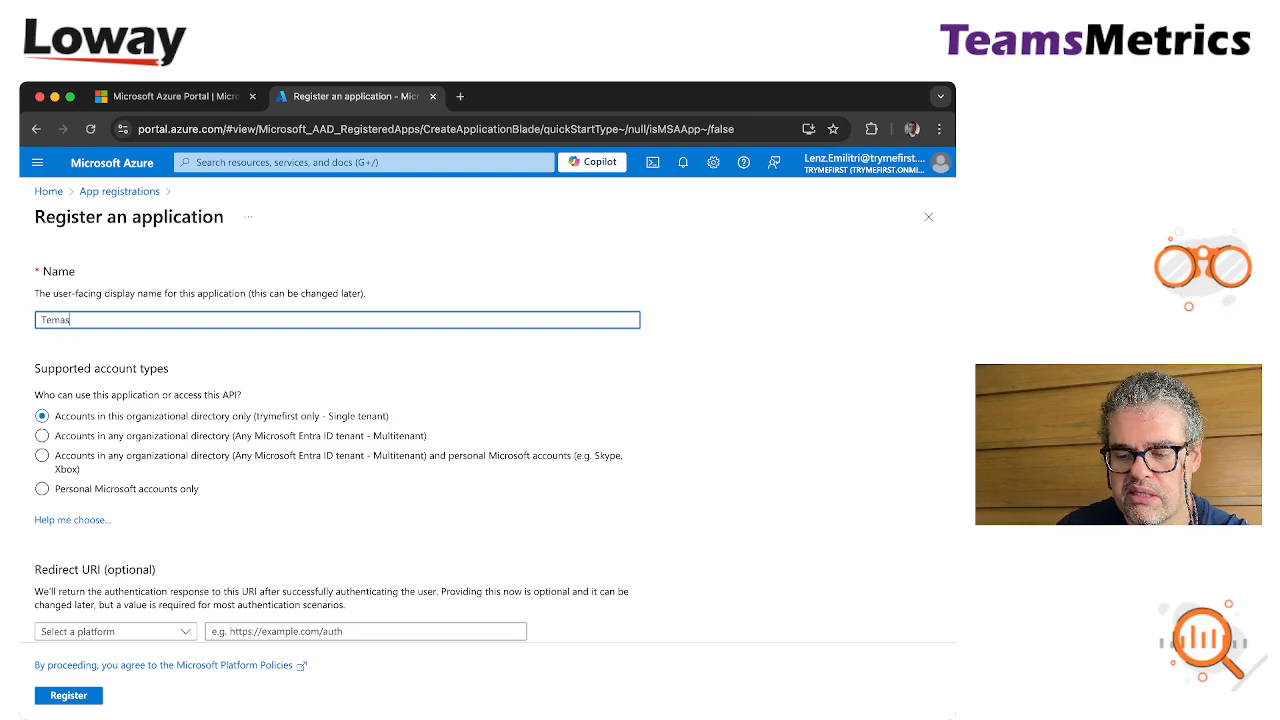
type("Metrics Logins")
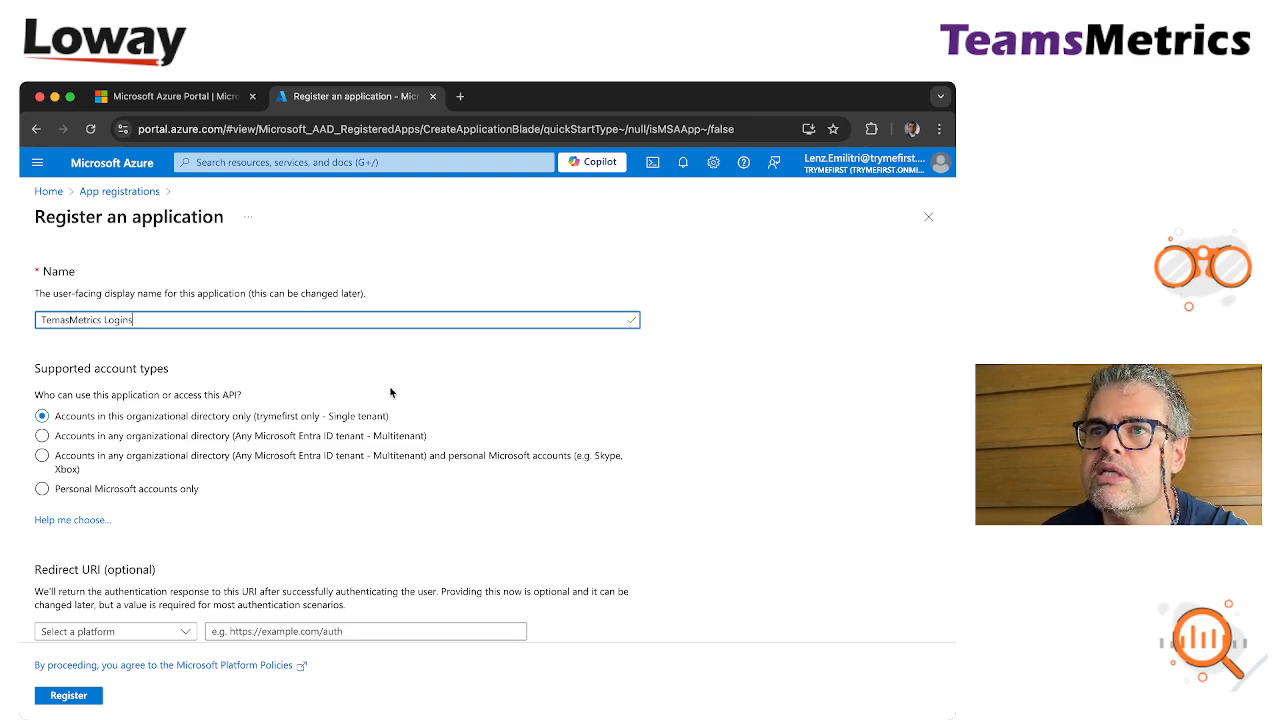
- Name the app 'TeamsMetrics Logins' and allow accounts from any organizational directory (multitenant)
left_click(72, 320)
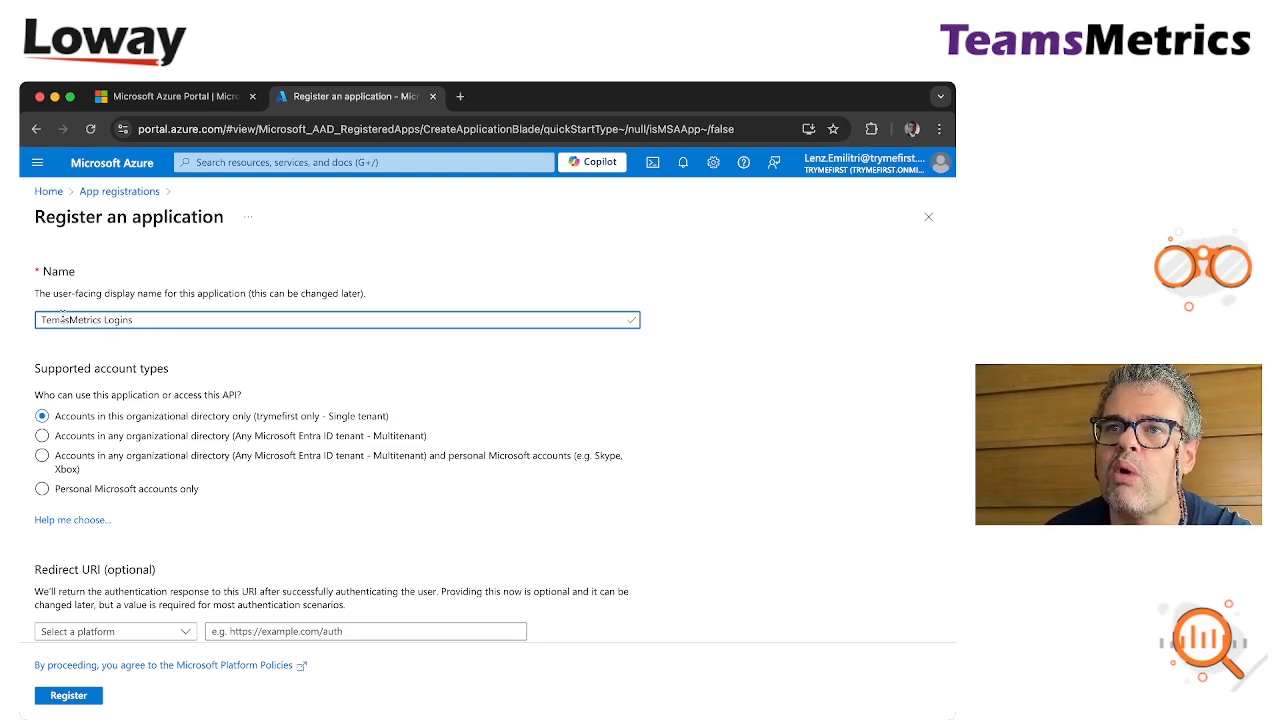
key("BackSpace")
key("BackSpace")
key("BackSpace")
type("ams")
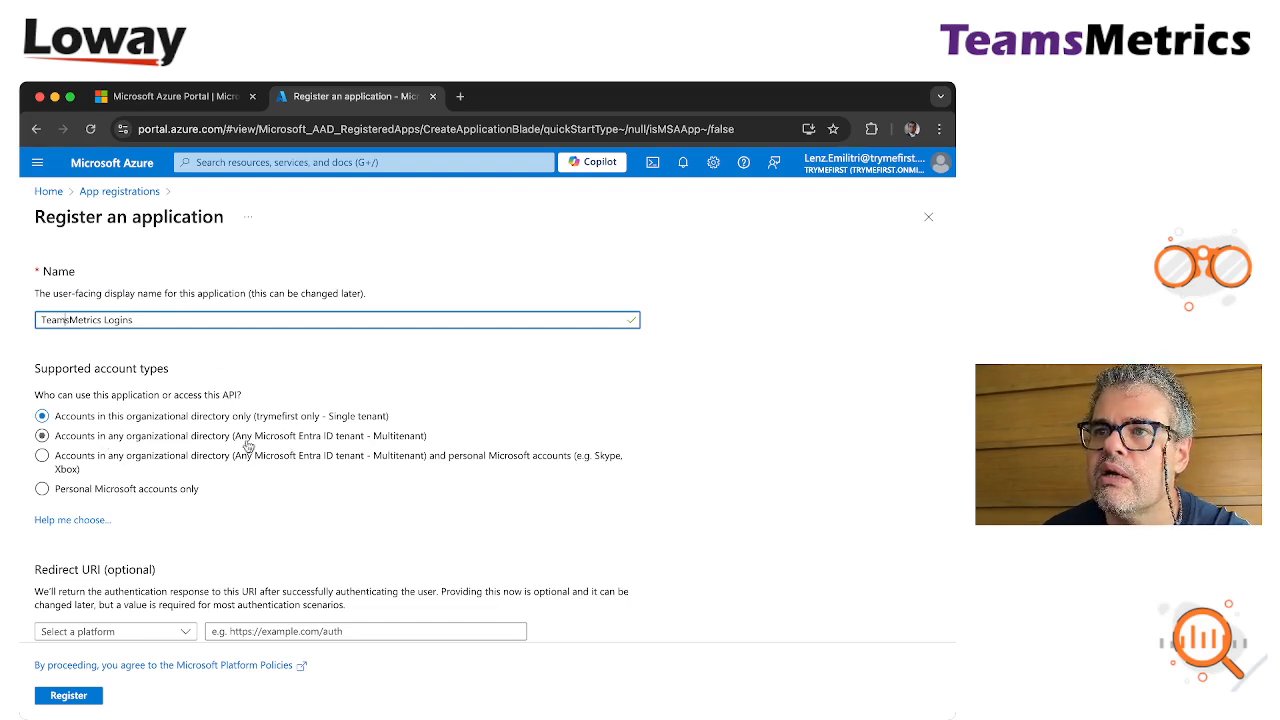
left_click(68, 441)
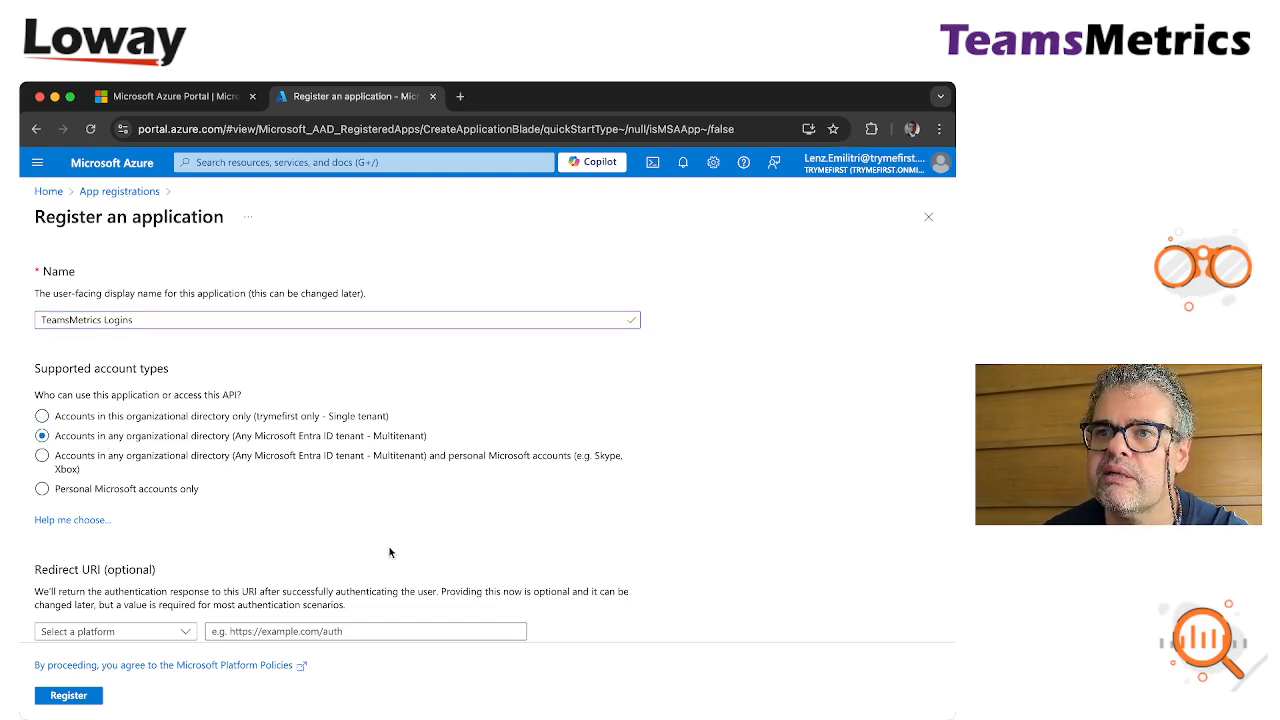
scroll(284, 502, "down", 1)
scroll(284, 502, "down", 1)
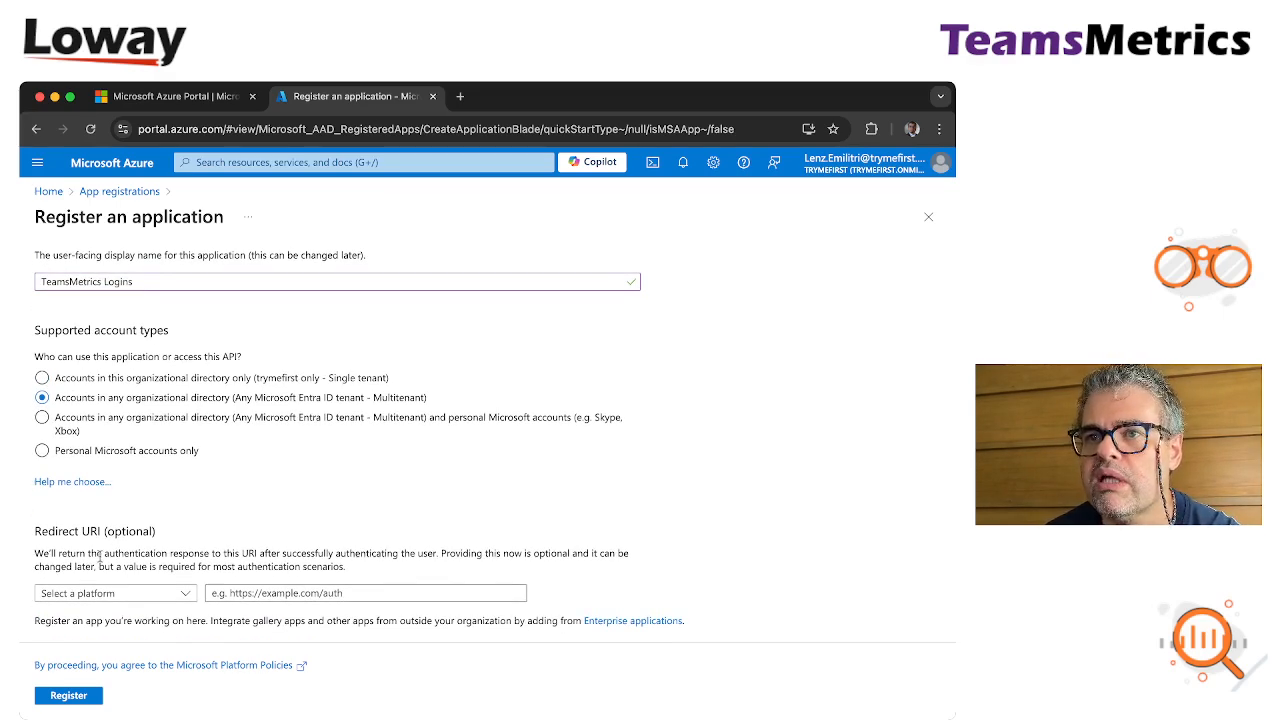
left_click(139, 597)
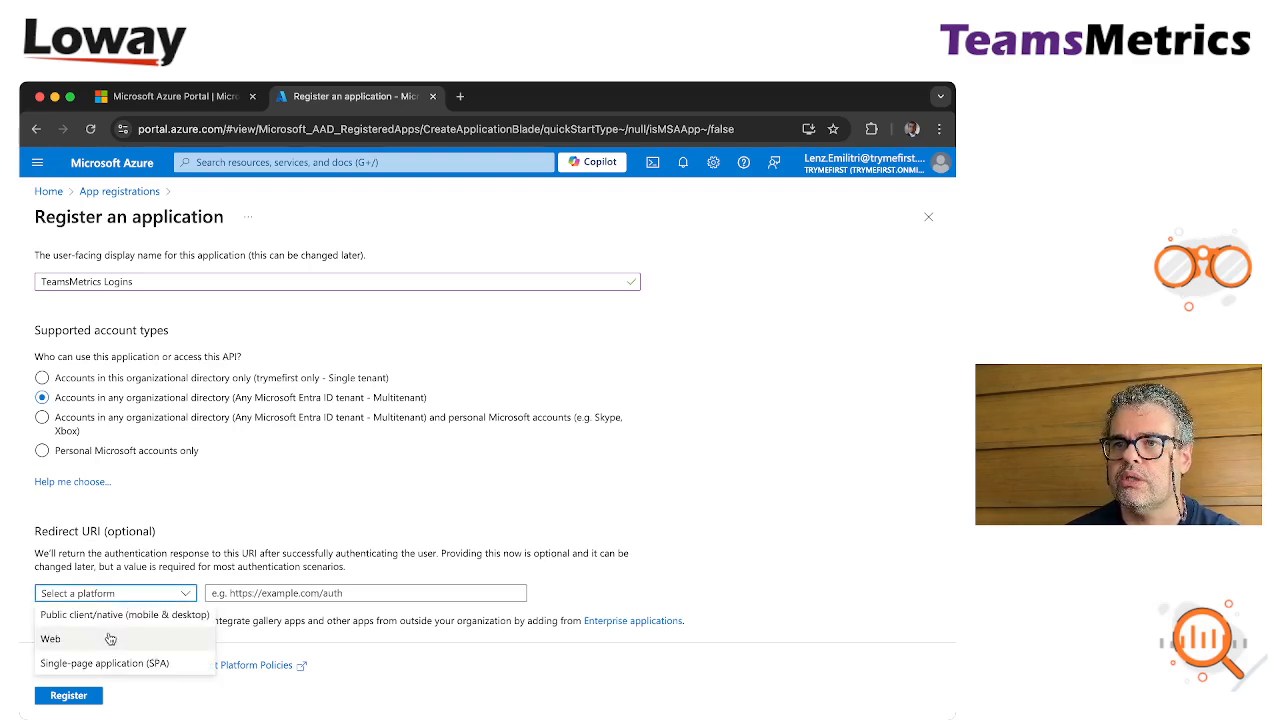
left_click(110, 638)
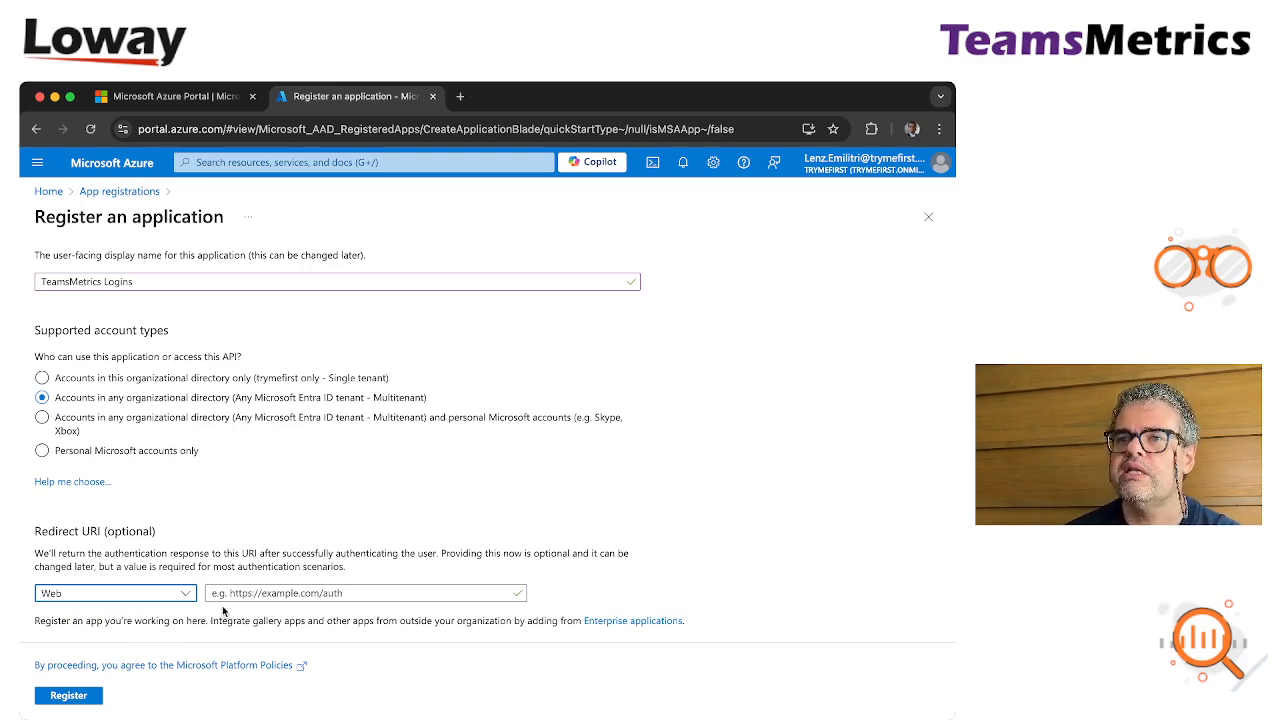
left_click(258, 585)
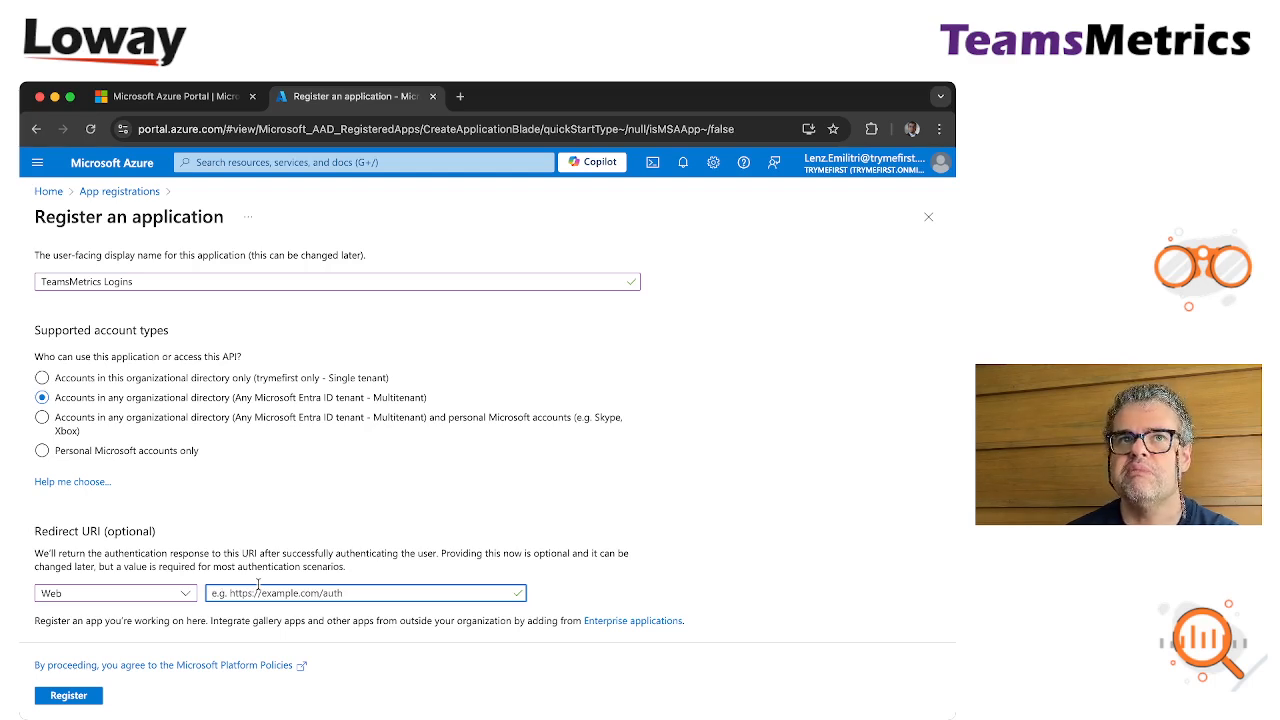
key("super+Tab")
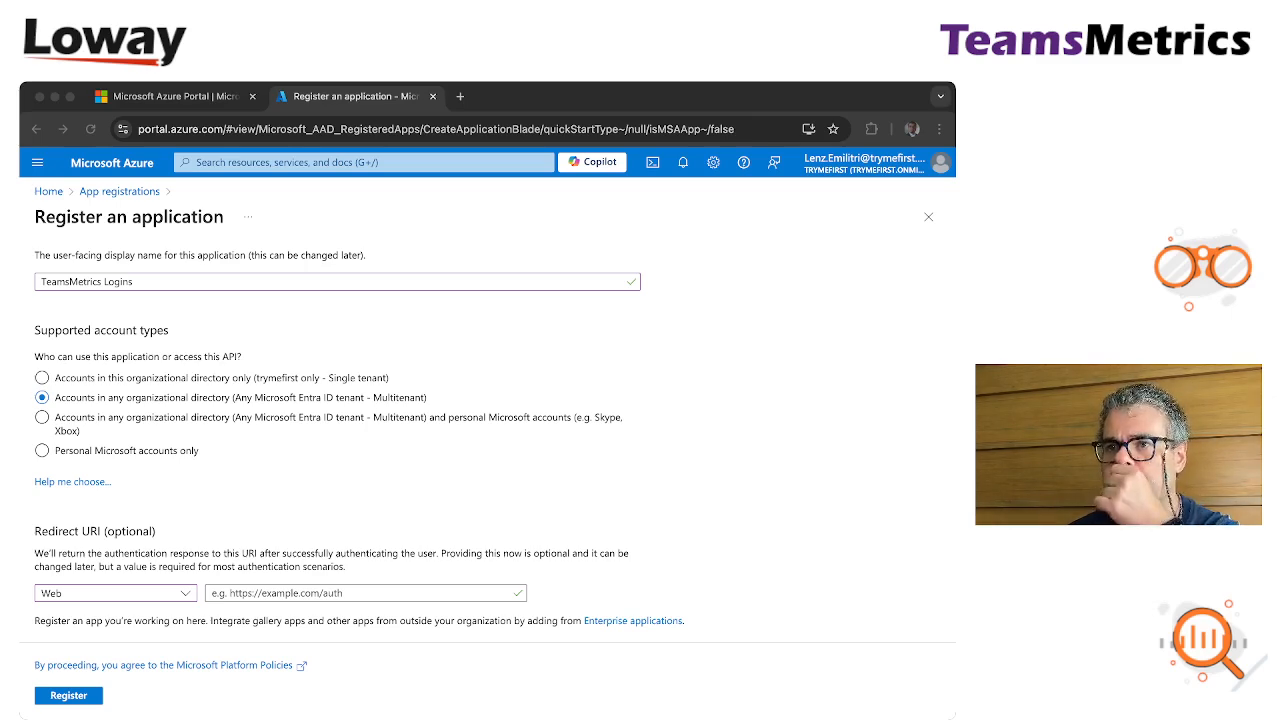
left_click(287, 594)
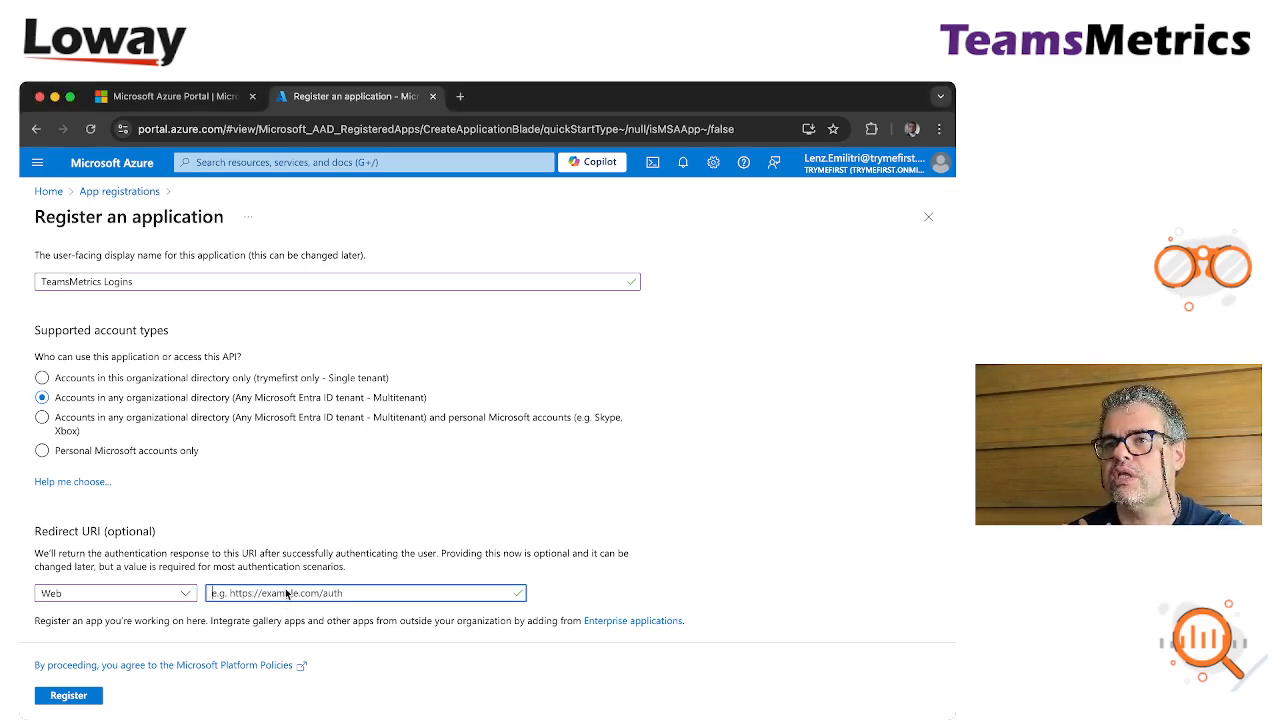
type("https://eu.teamsmetrics.com:443/sso-teams/qm_sso_return.do")
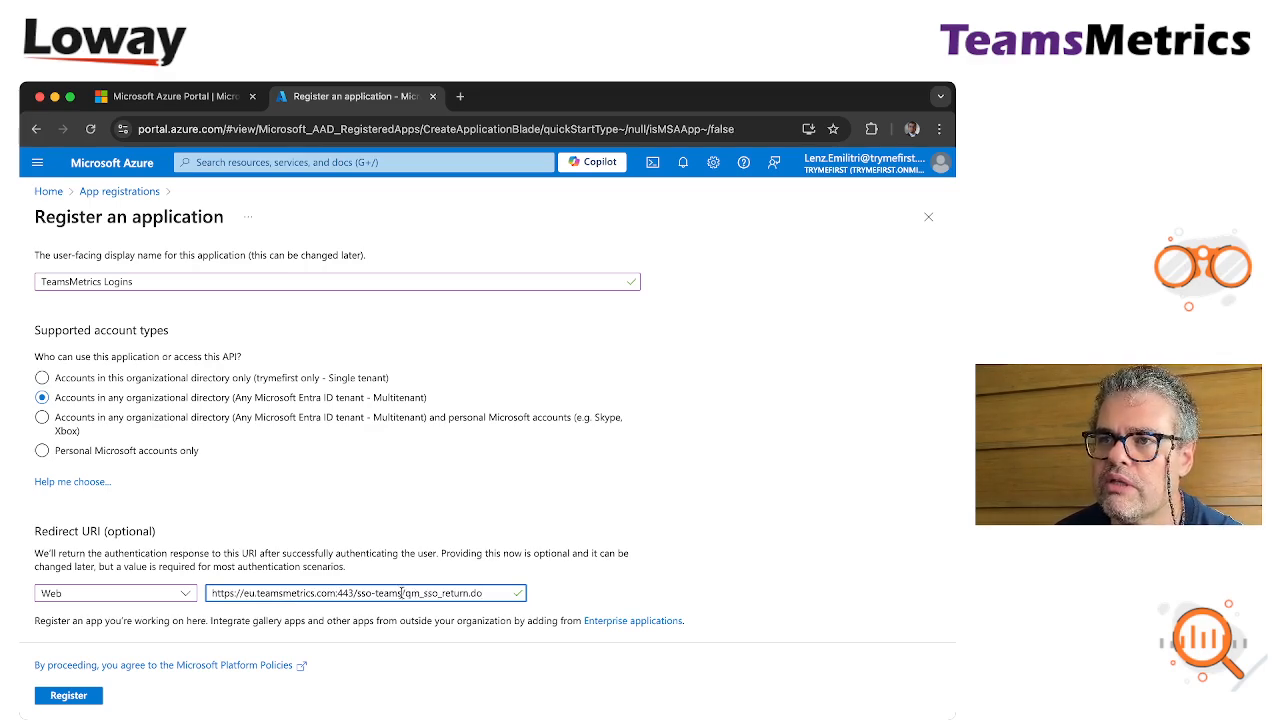
left_click_drag(405, 593, 488, 596)
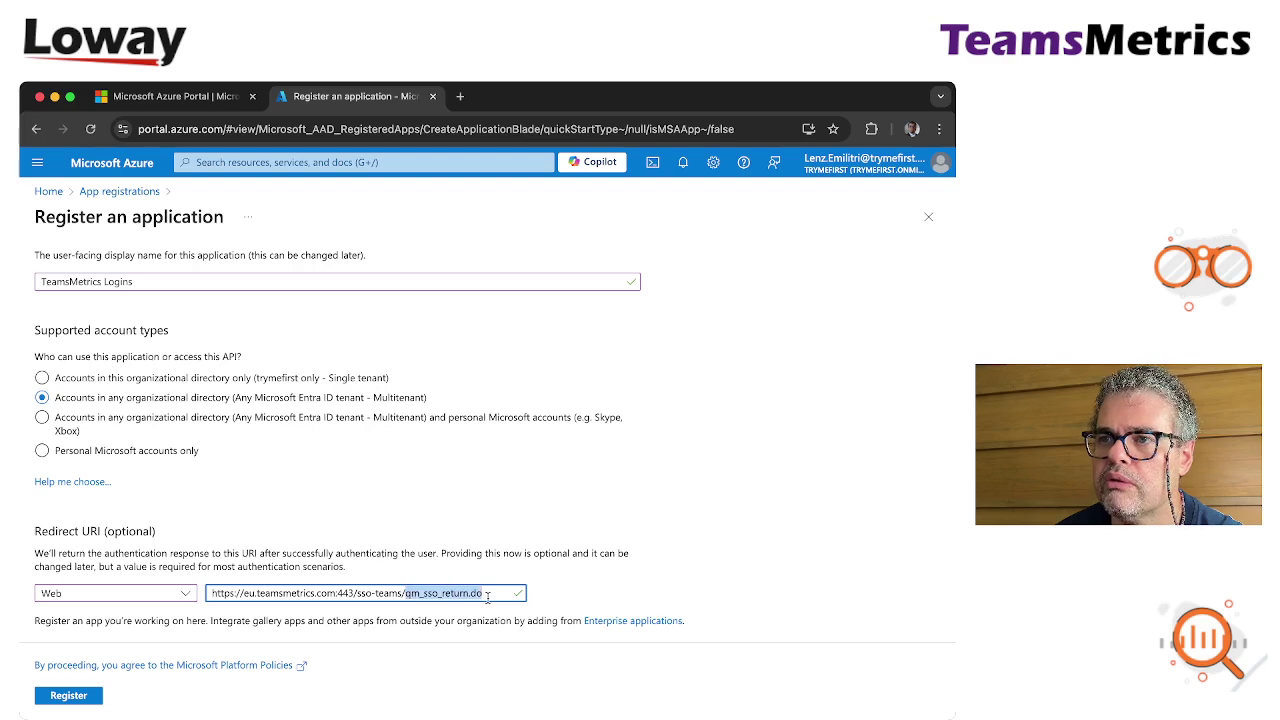
left_click(565, 481)
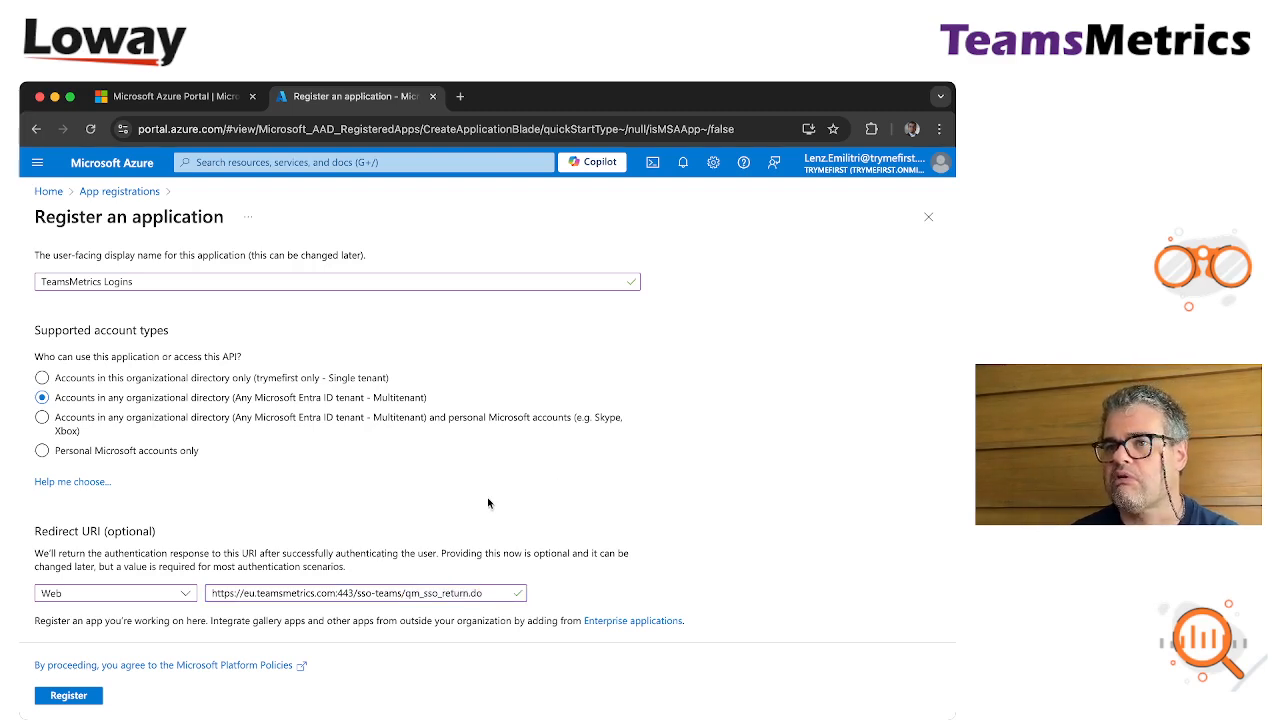
- Register the app and copy its Application (client) ID to the other window
left_click(70, 697)
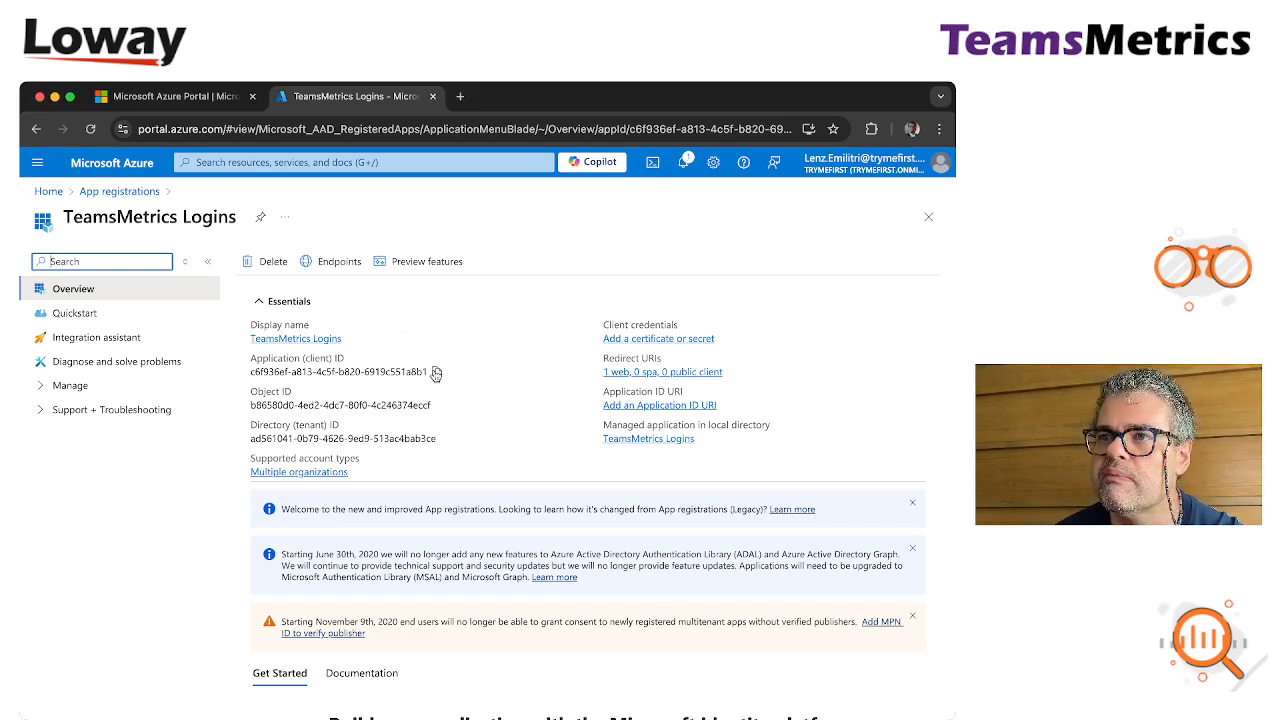
mouse_move(338, 371)
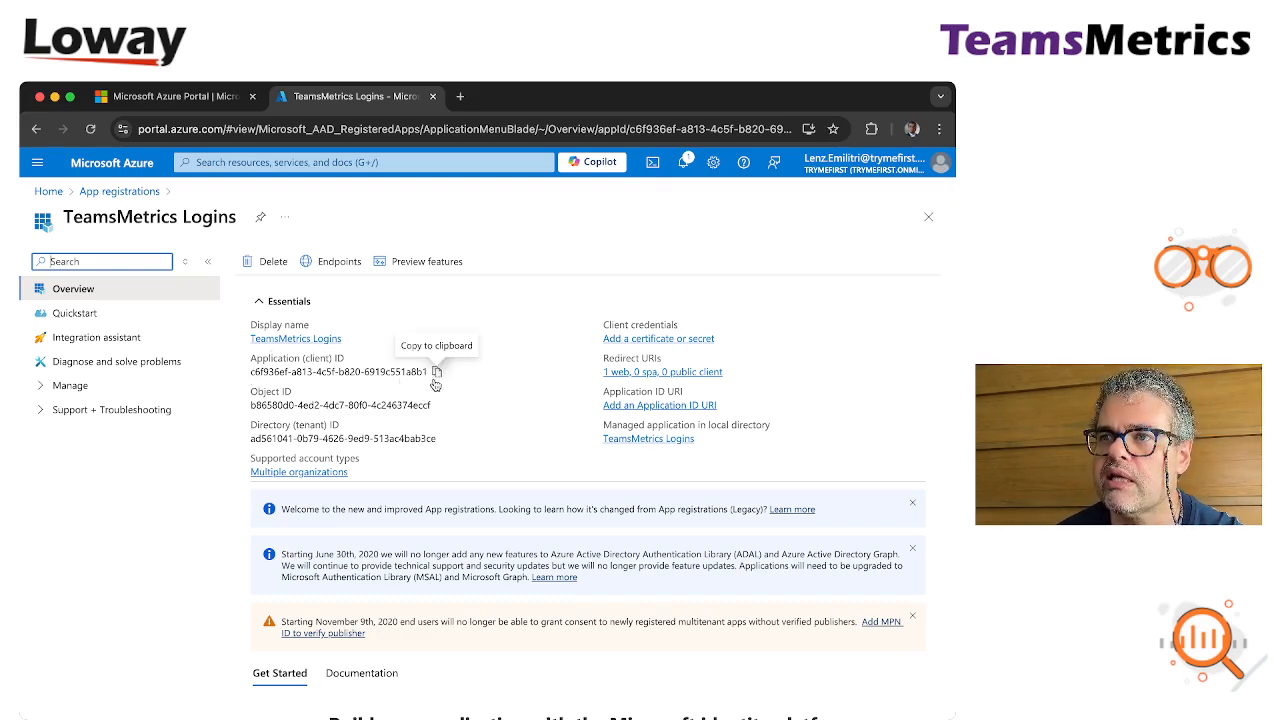
left_click(437, 372)
key("super+Tab")
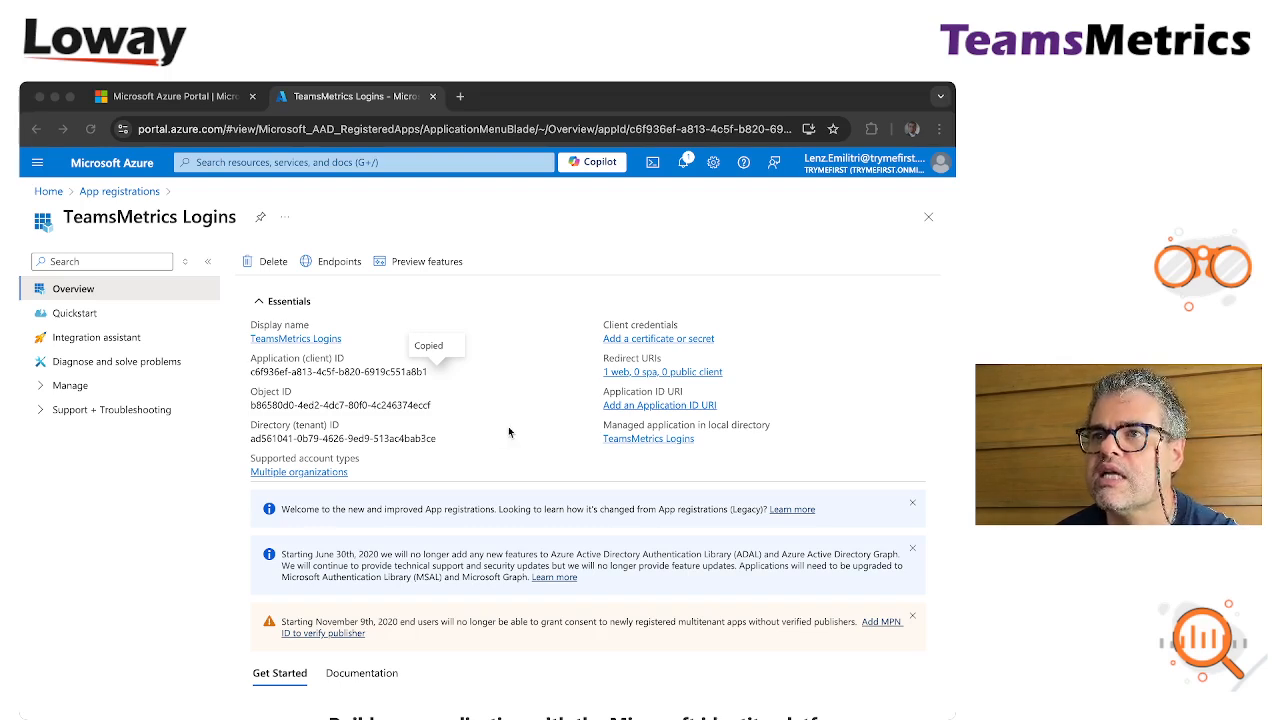
- Copy the Directory (tenant) ID from the overview to the other window
left_click(309, 430)
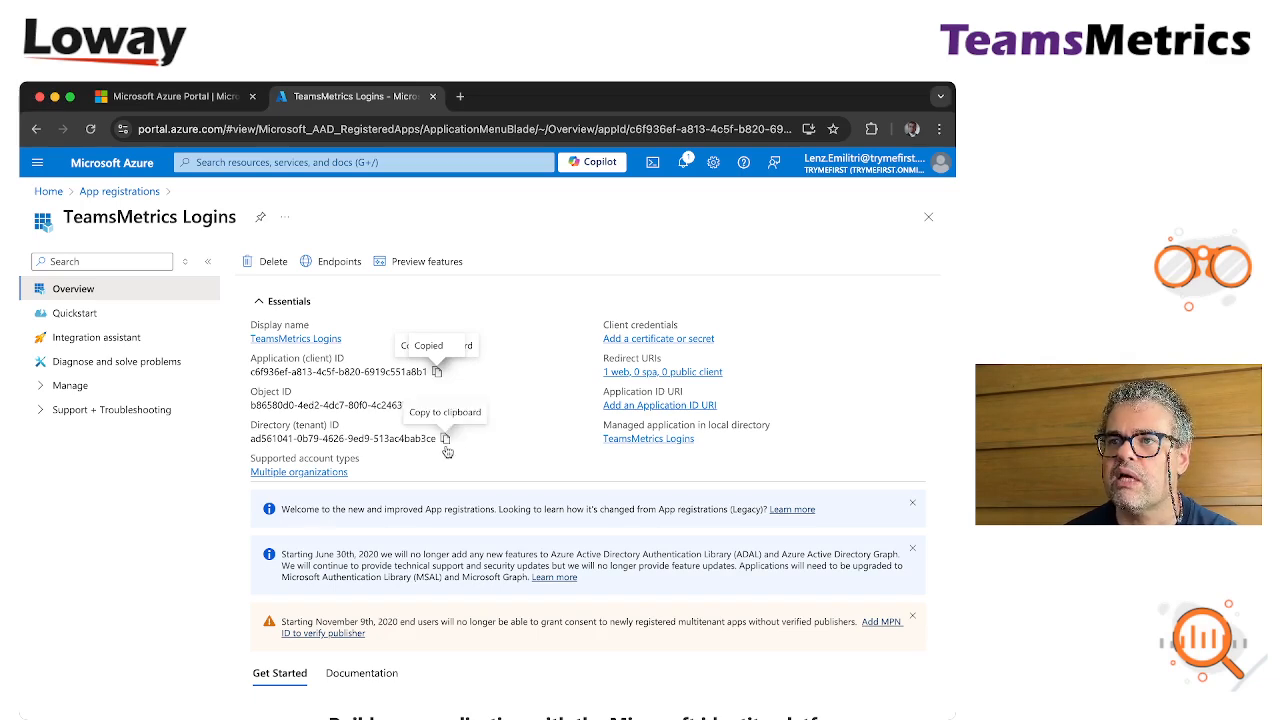
left_click(445, 438)
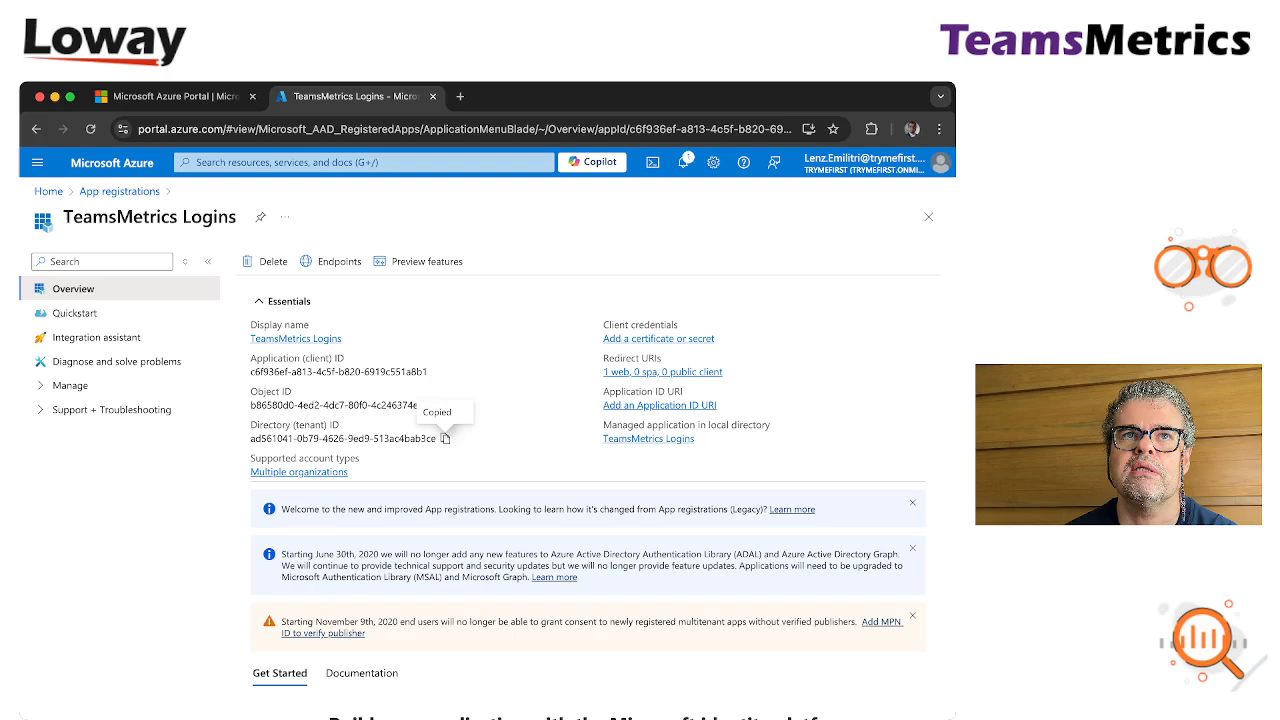
key("super+Tab")
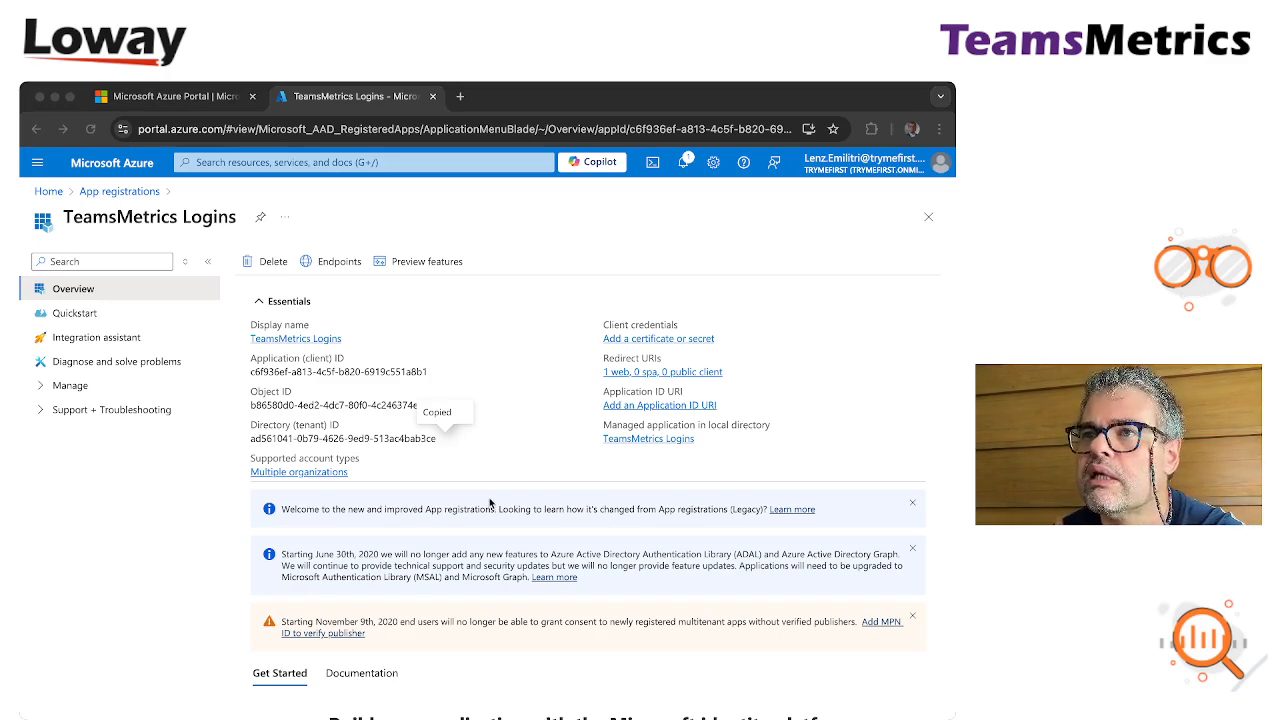
scroll(490, 503, "down", 2)
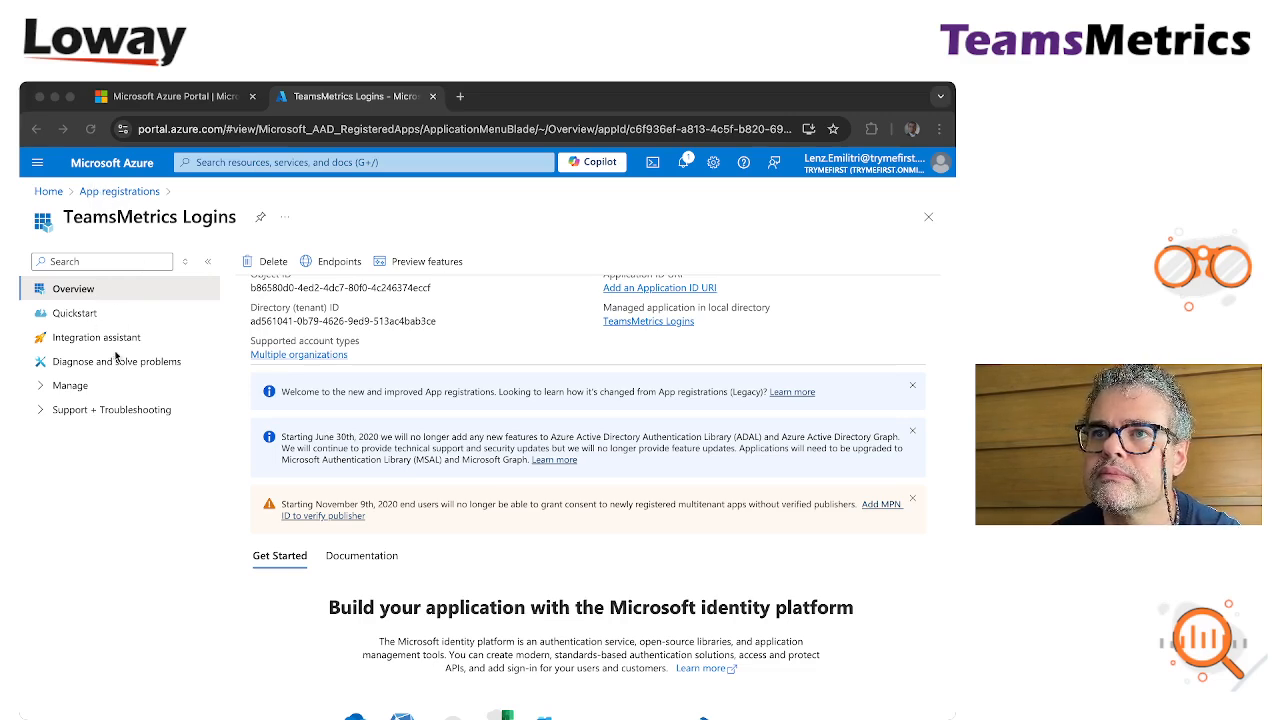
- Add a new client secret described as PasswordExpSep25 in Certificates & secrets
left_click(100, 303)
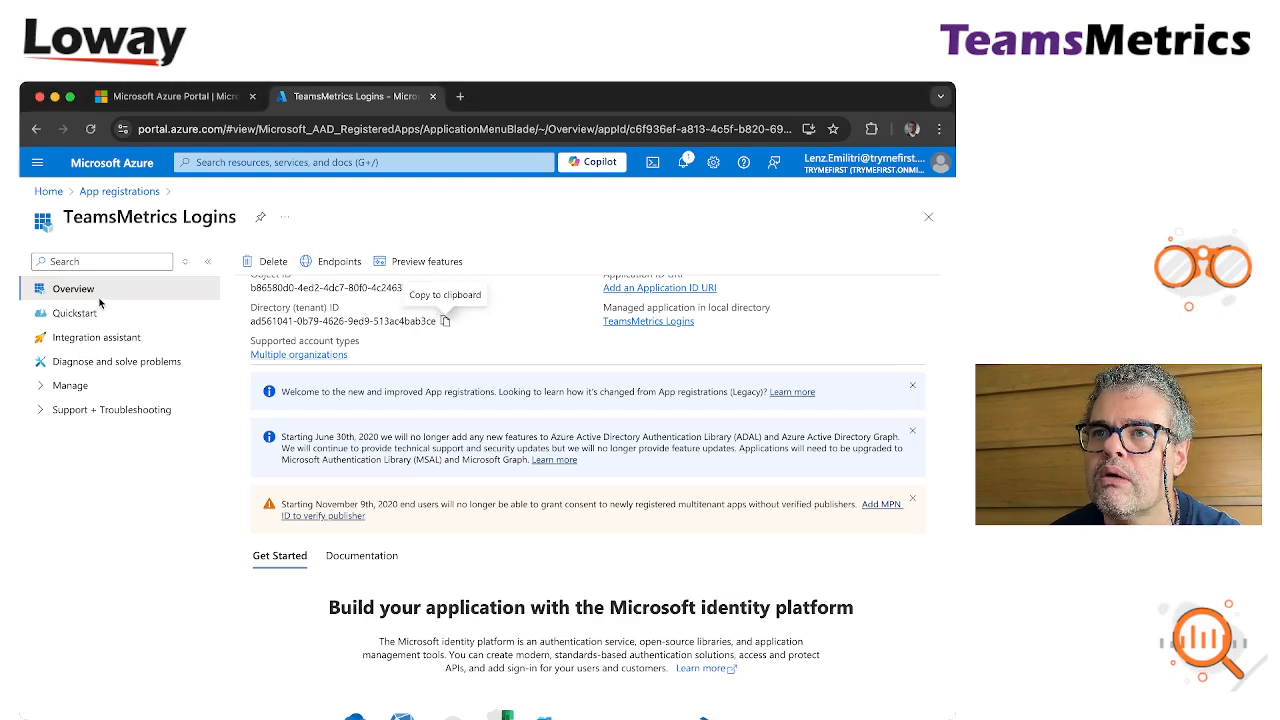
left_click(64, 386)
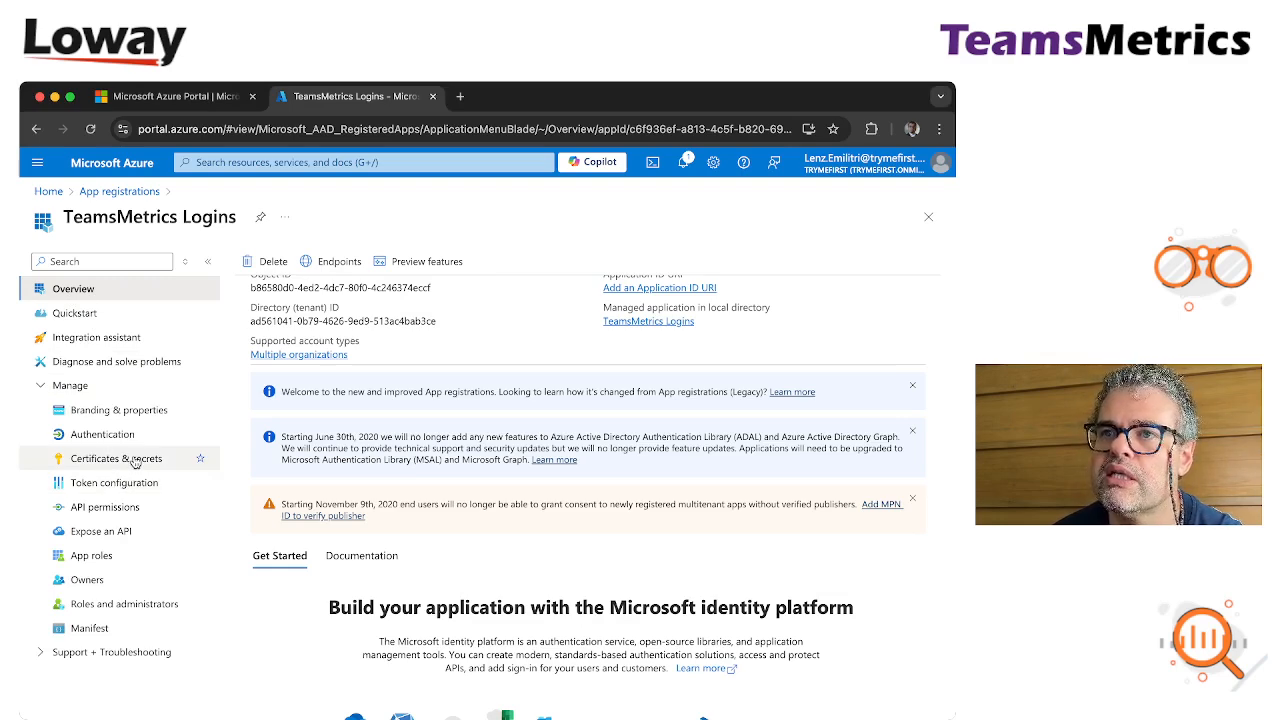
left_click(135, 461)
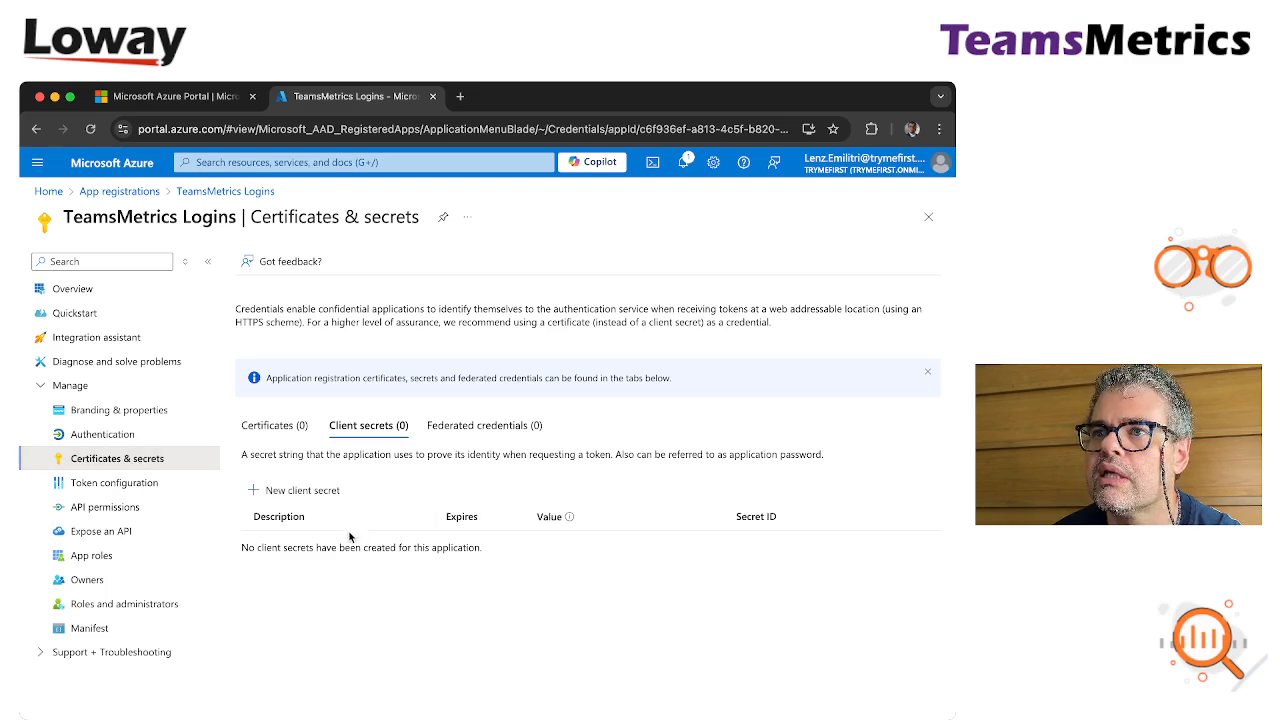
left_click(305, 496)
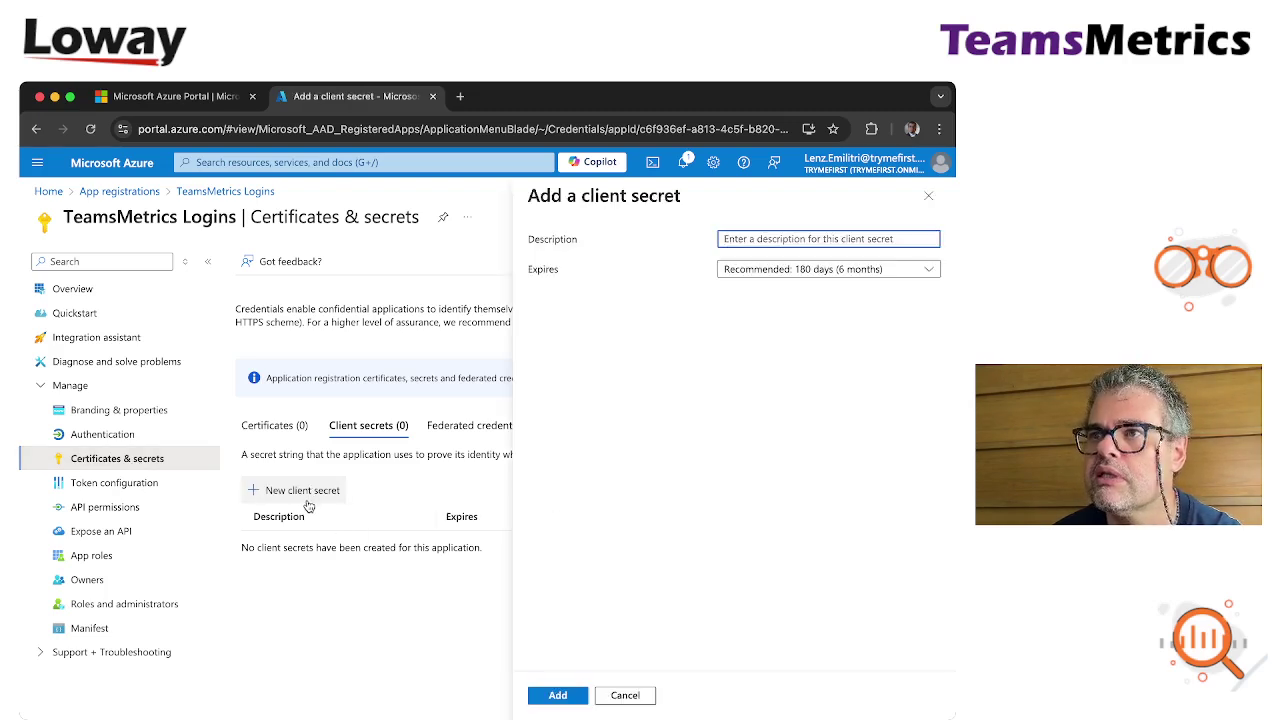
left_click(783, 255)
left_click(782, 240)
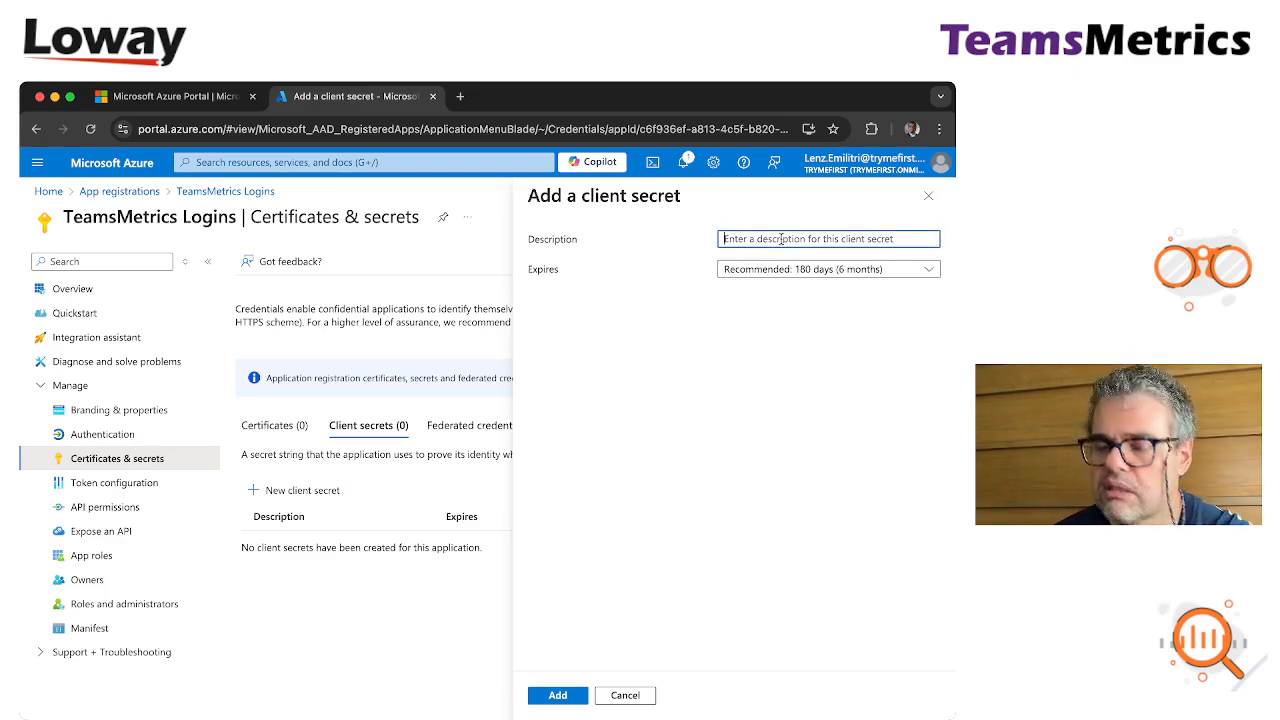
type("PasswordEExpSep25")
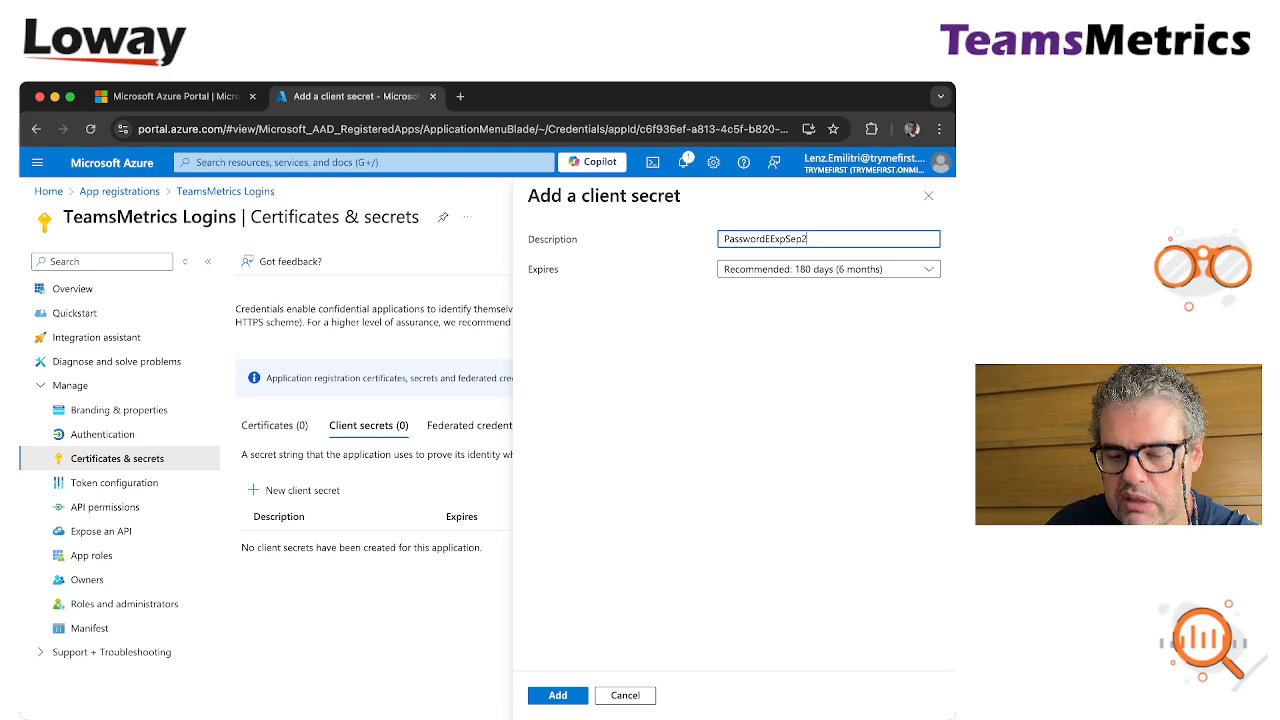
- Give the secret a 365-day expiry, create it and copy its value to the other window
left_click(818, 270)
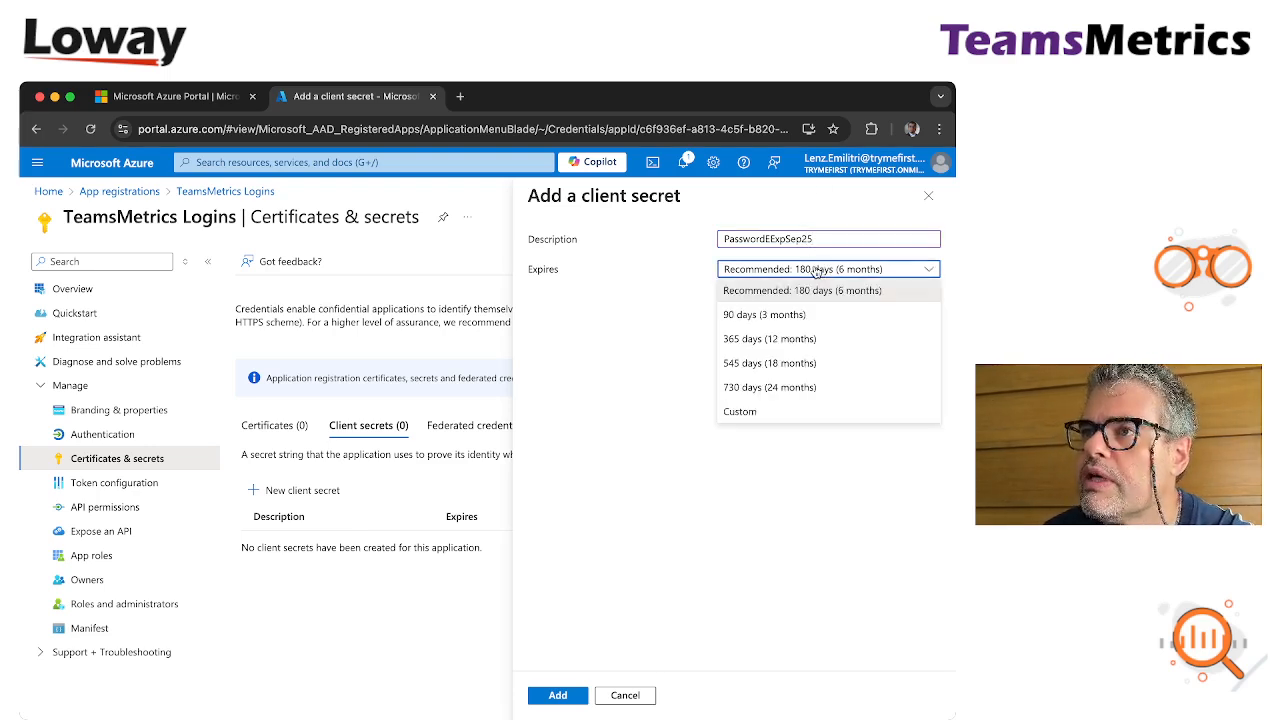
left_click(773, 340)
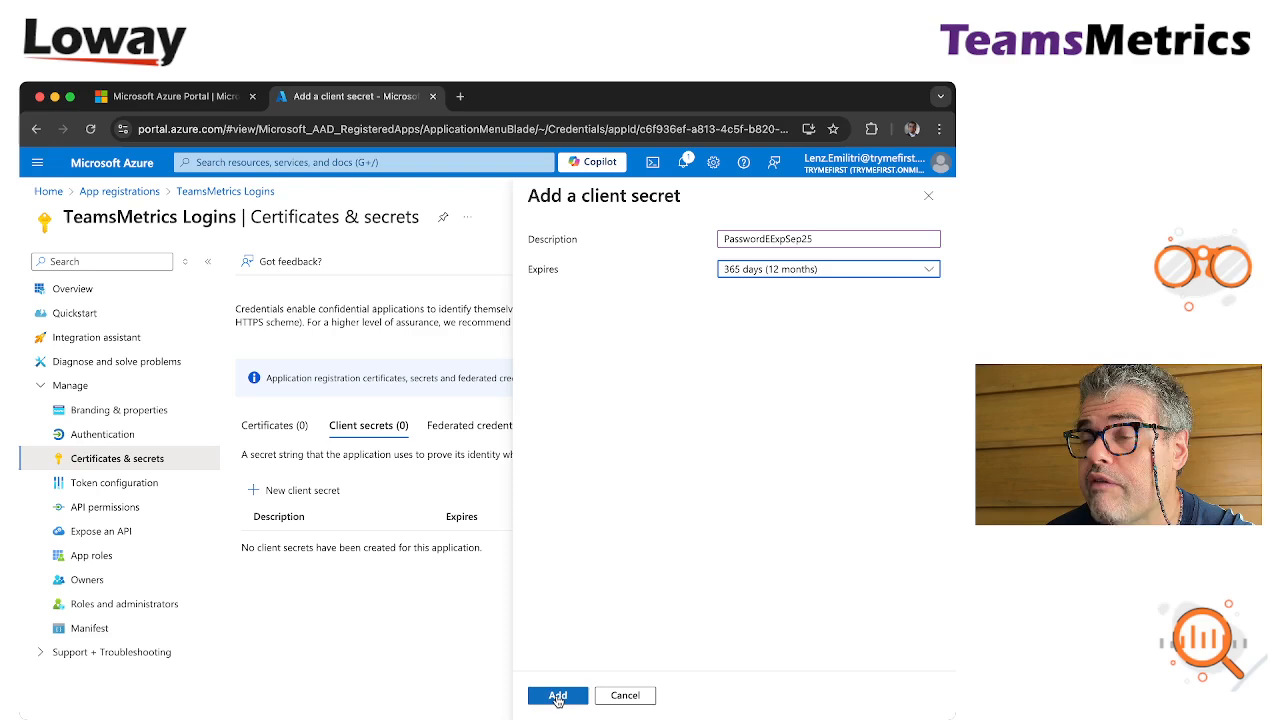
left_click(557, 697)
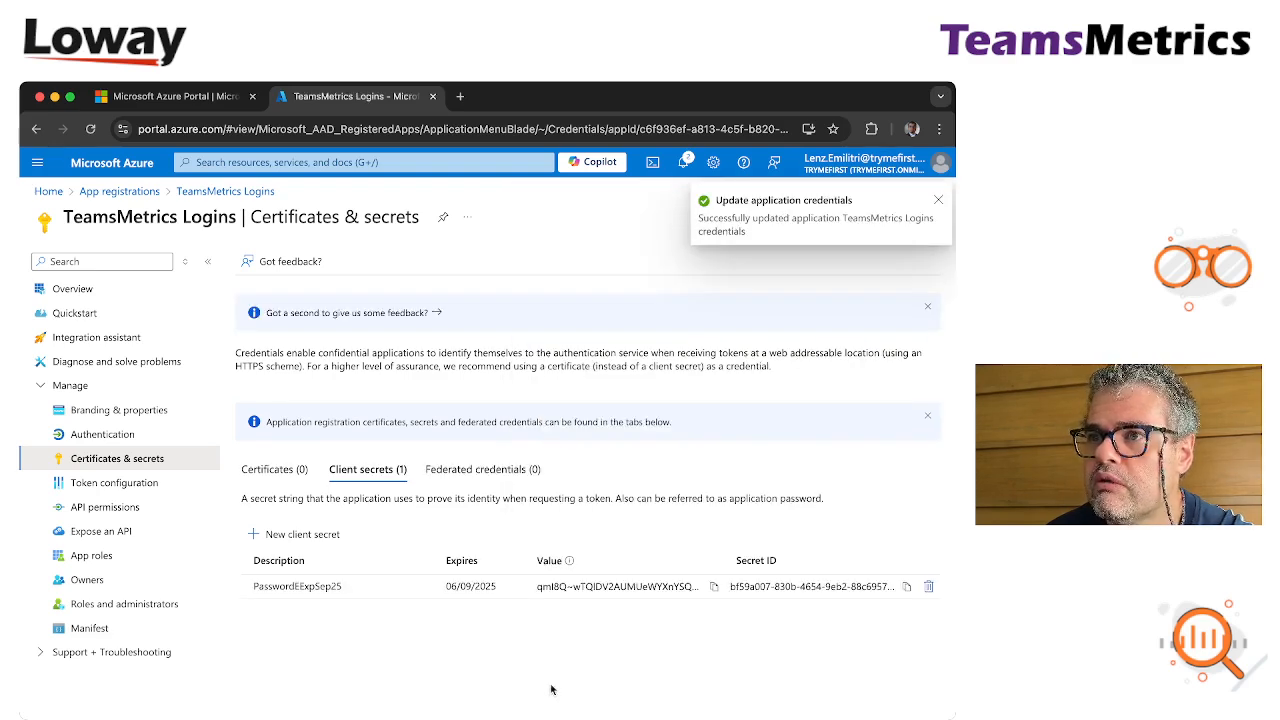
left_click(714, 587)
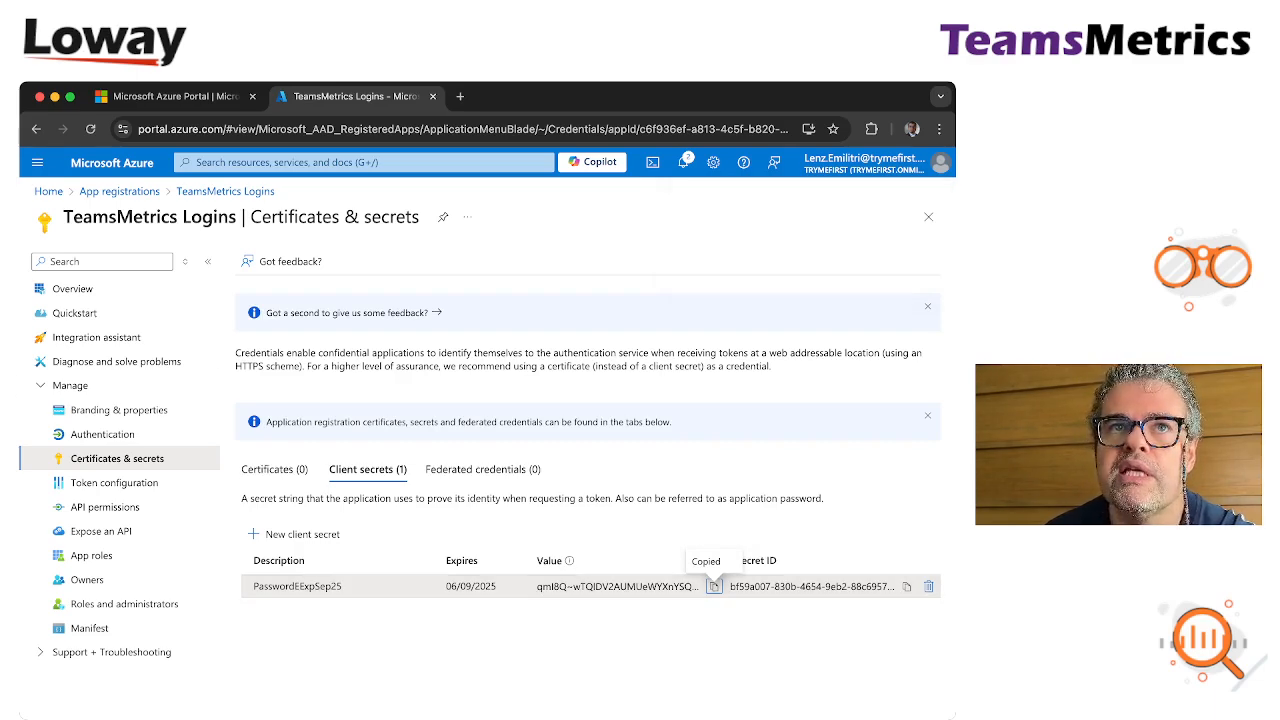
key("super+Tab")
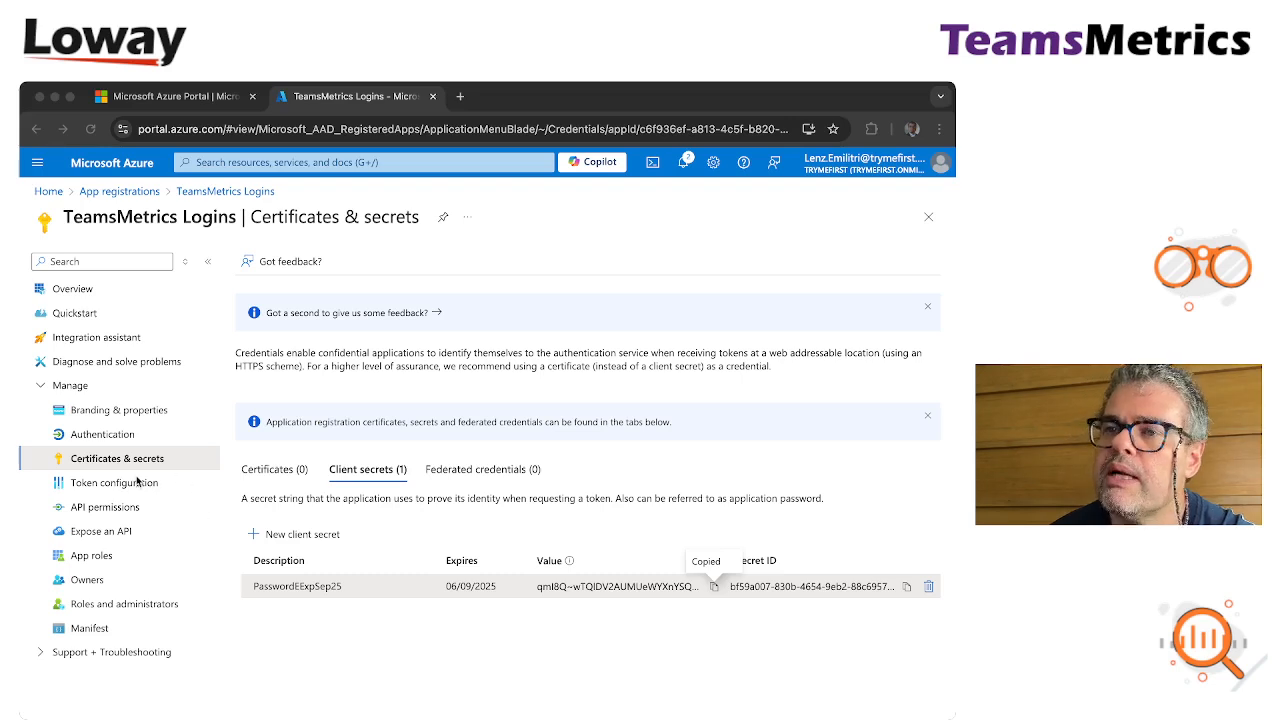
- Enable Access tokens and ID tokens under implicit grant and hybrid flows, and save
left_click(101, 434)
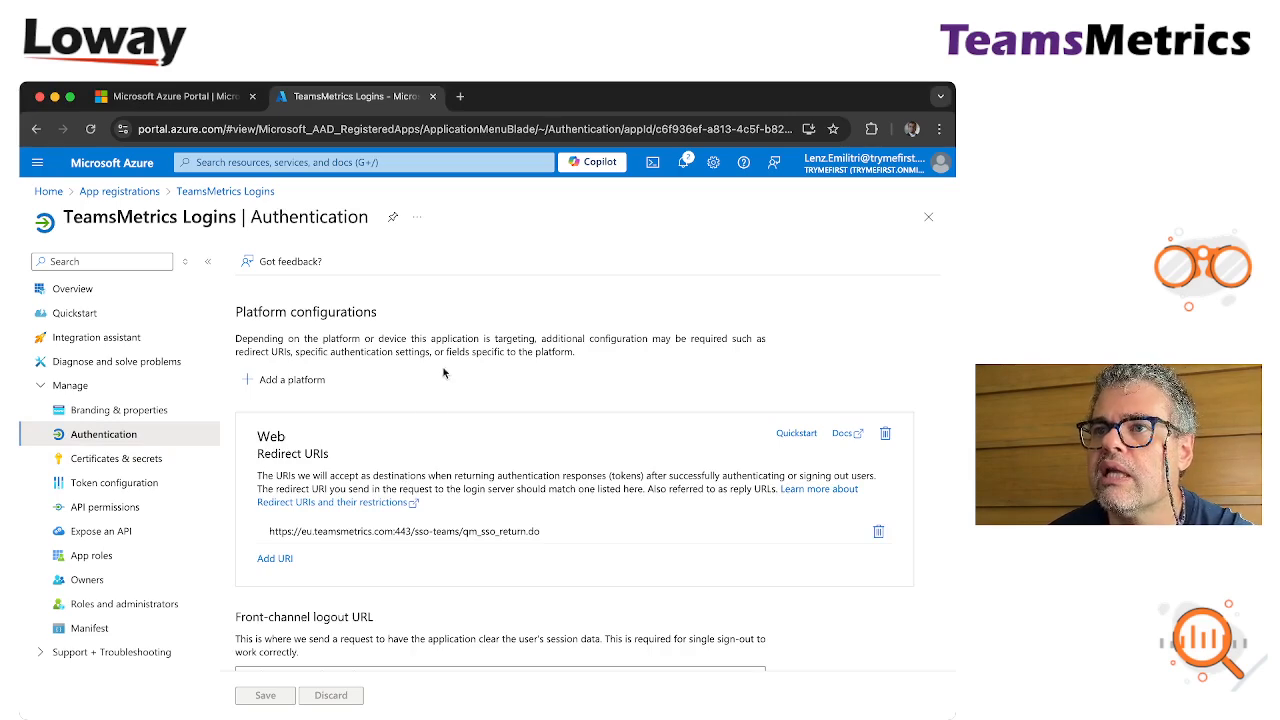
scroll(472, 383, "down", 3)
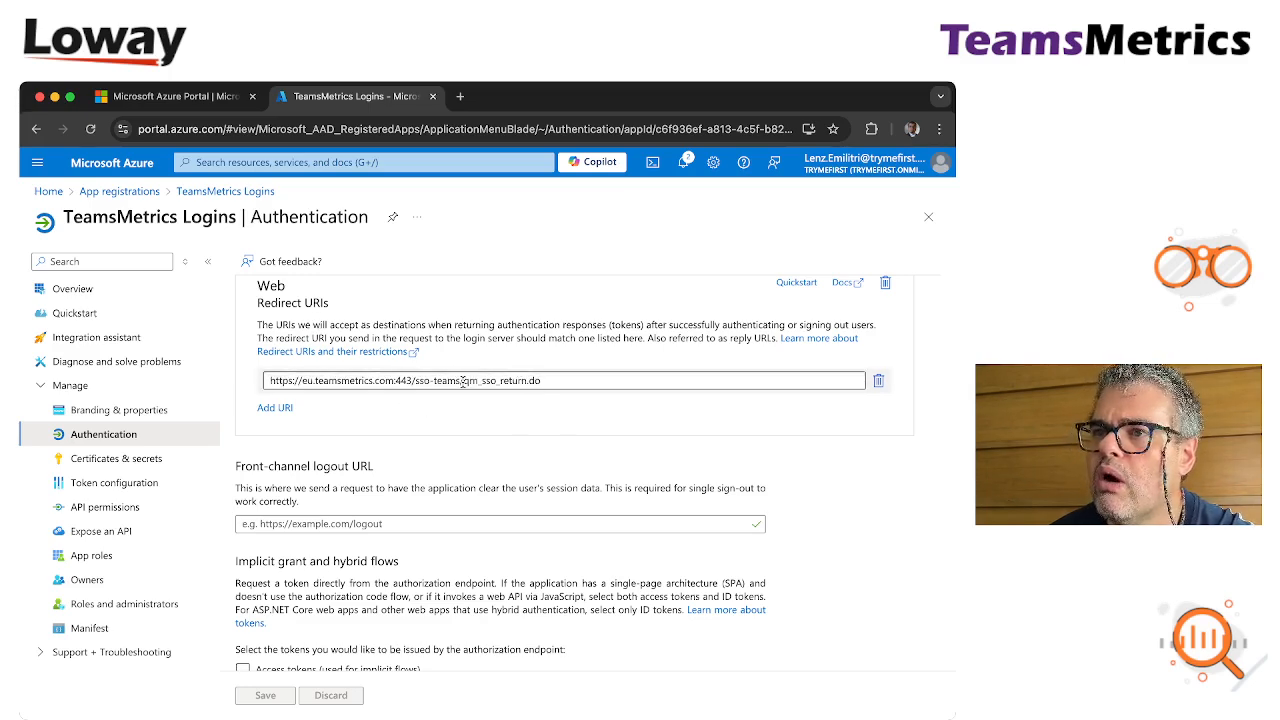
scroll(460, 456, "down", 3)
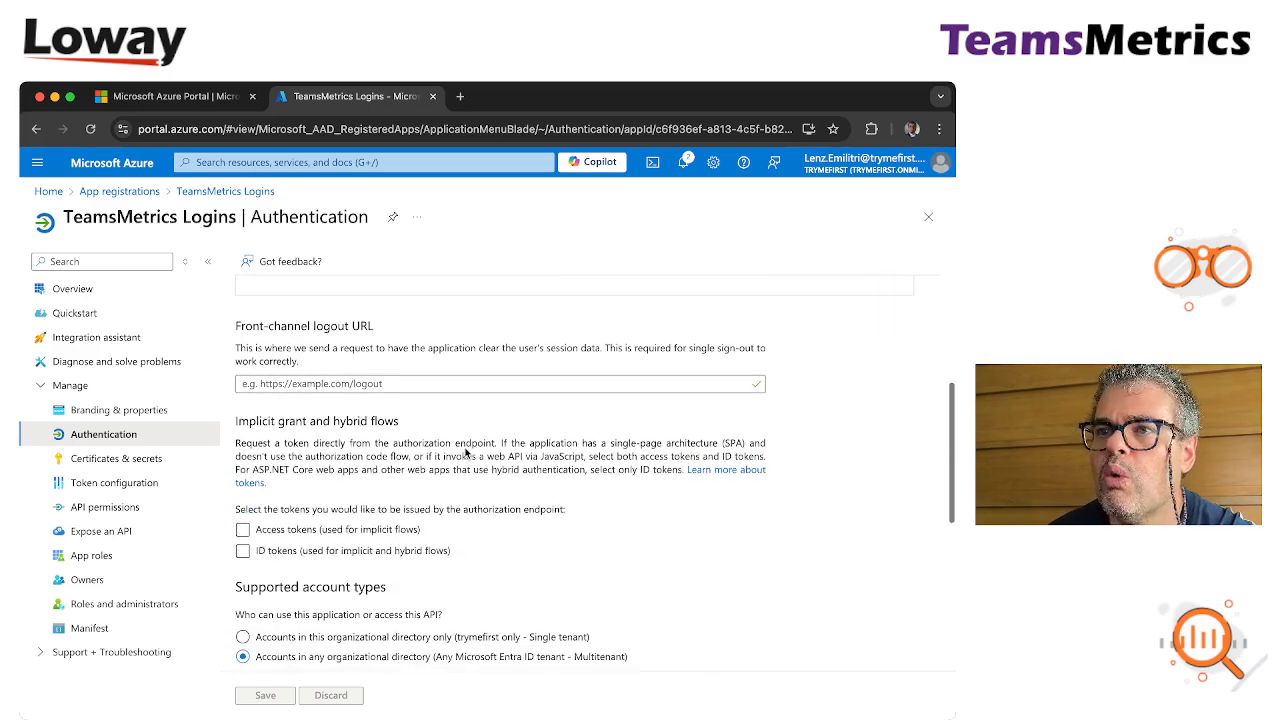
left_click(243, 529)
left_click(243, 551)
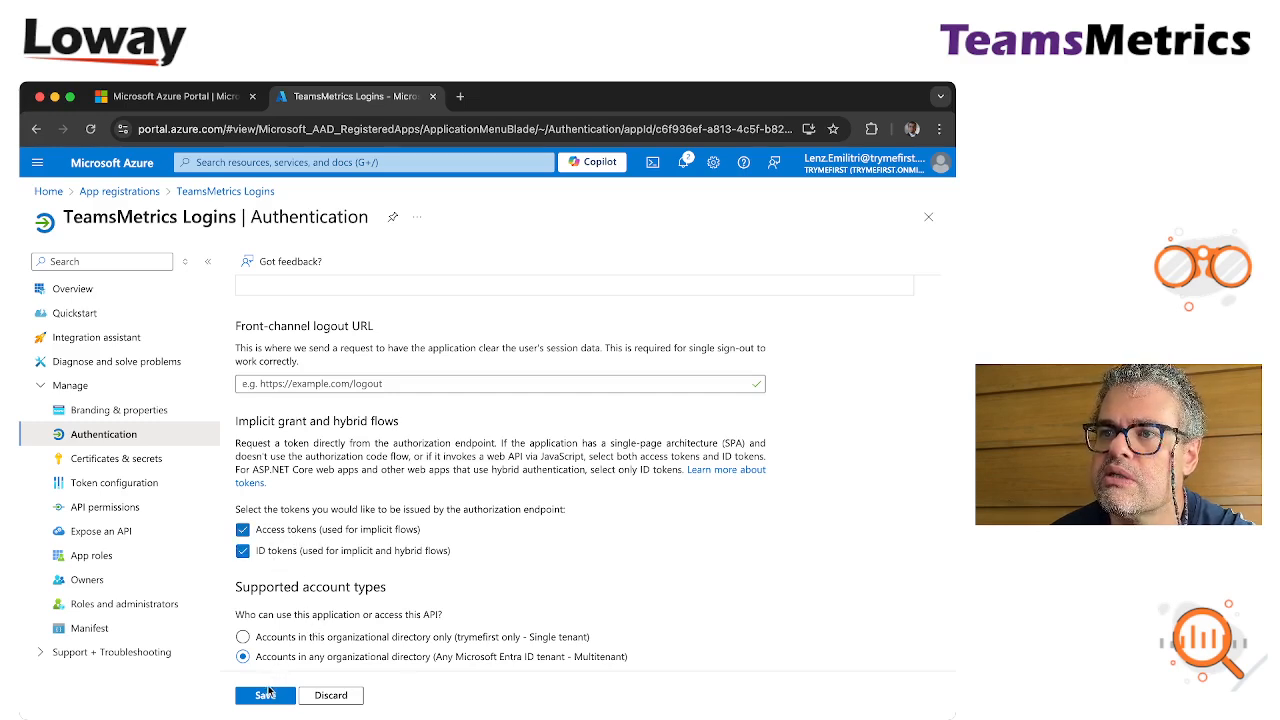
left_click(266, 697)
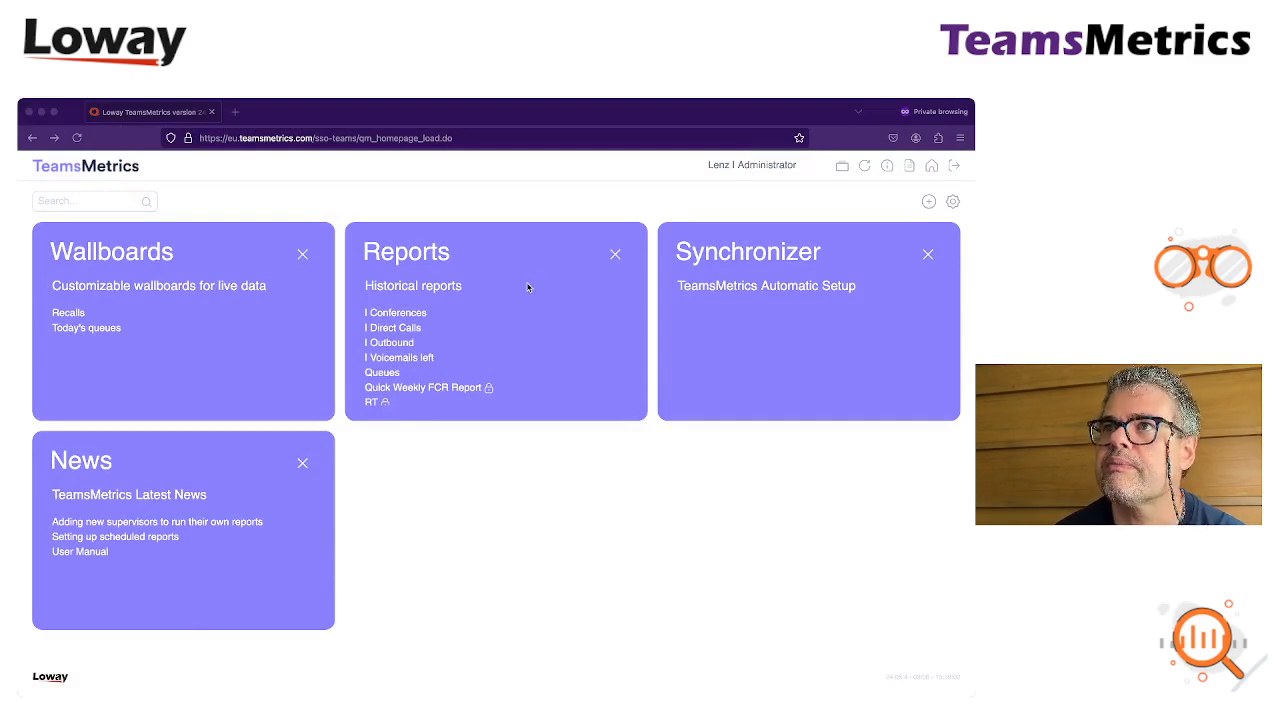
- Open the TeamsMetrics system parameters editor for editing
left_click(640, 212)
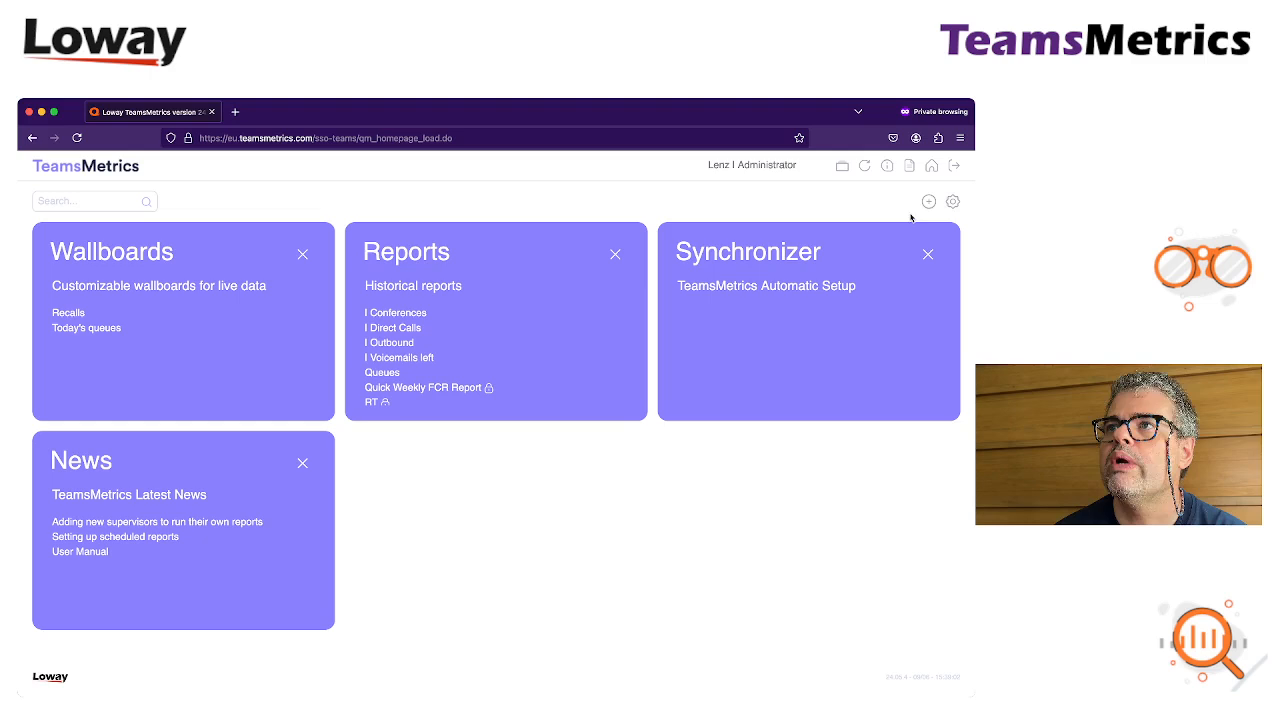
left_click(953, 201)
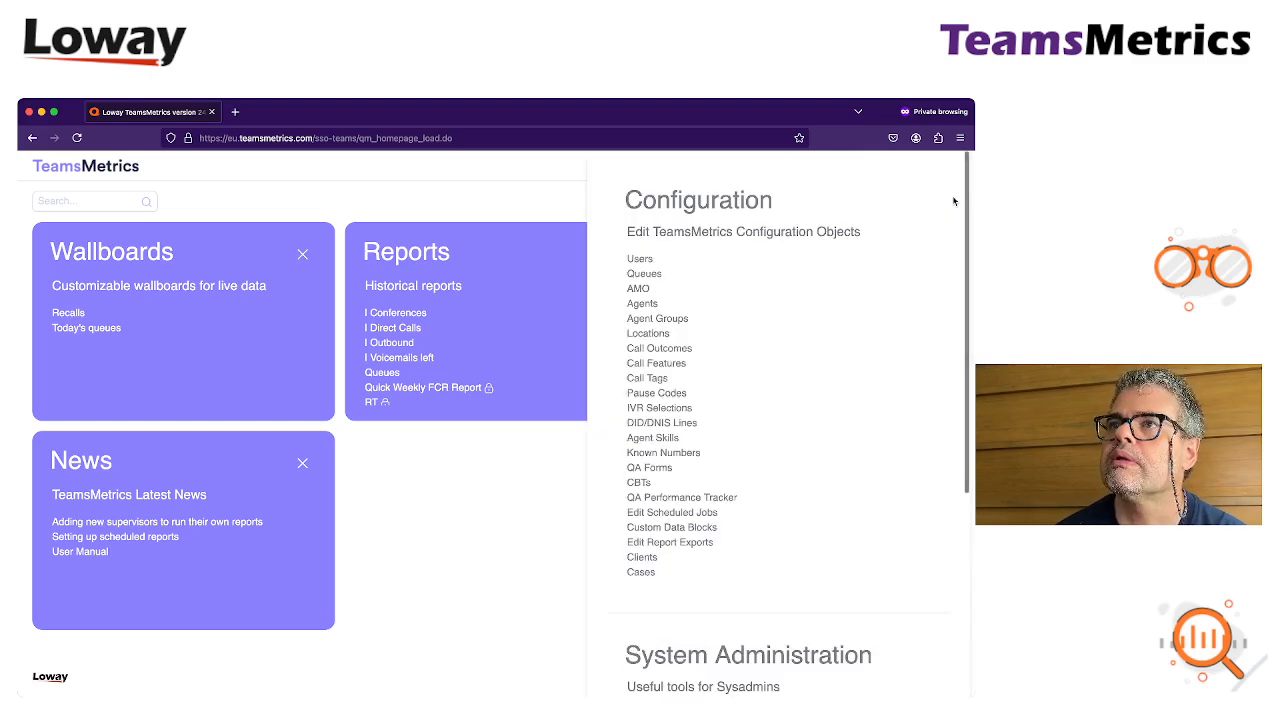
scroll(728, 481, "down", 2)
scroll(728, 481, "down", 1)
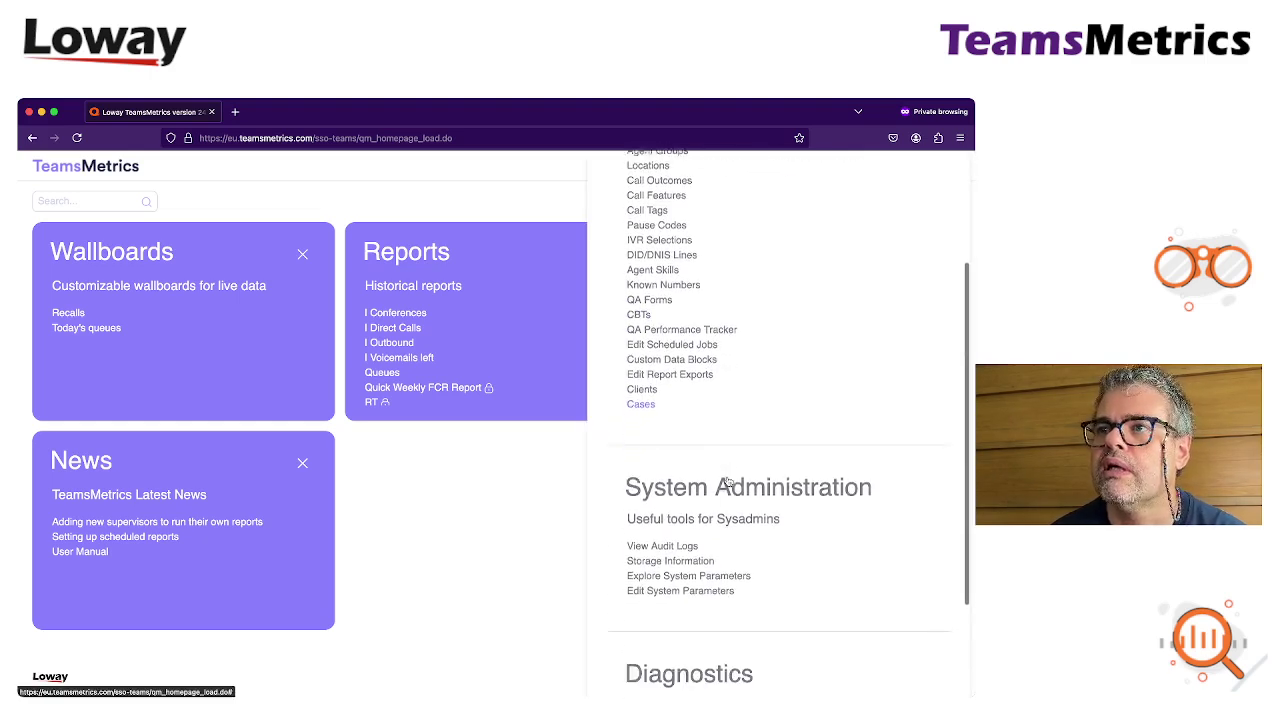
left_click(650, 586)
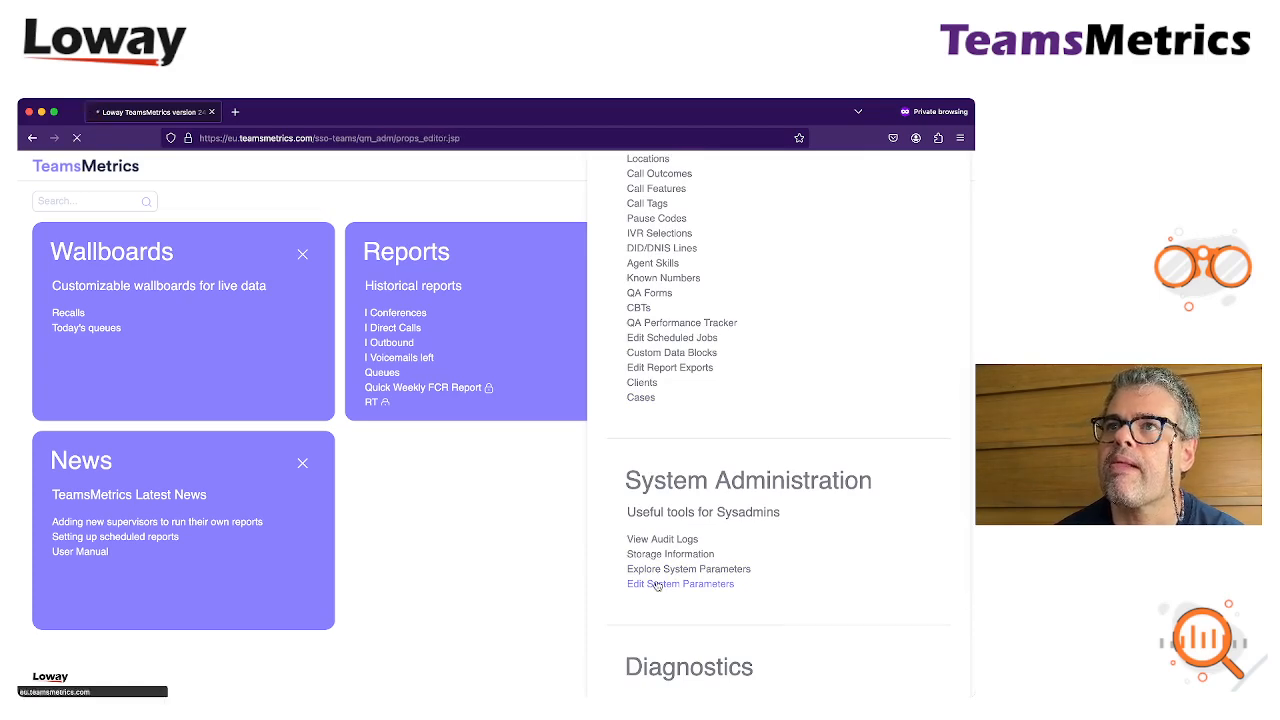
scroll(463, 417, "down", 5)
scroll(463, 417, "down", 5)
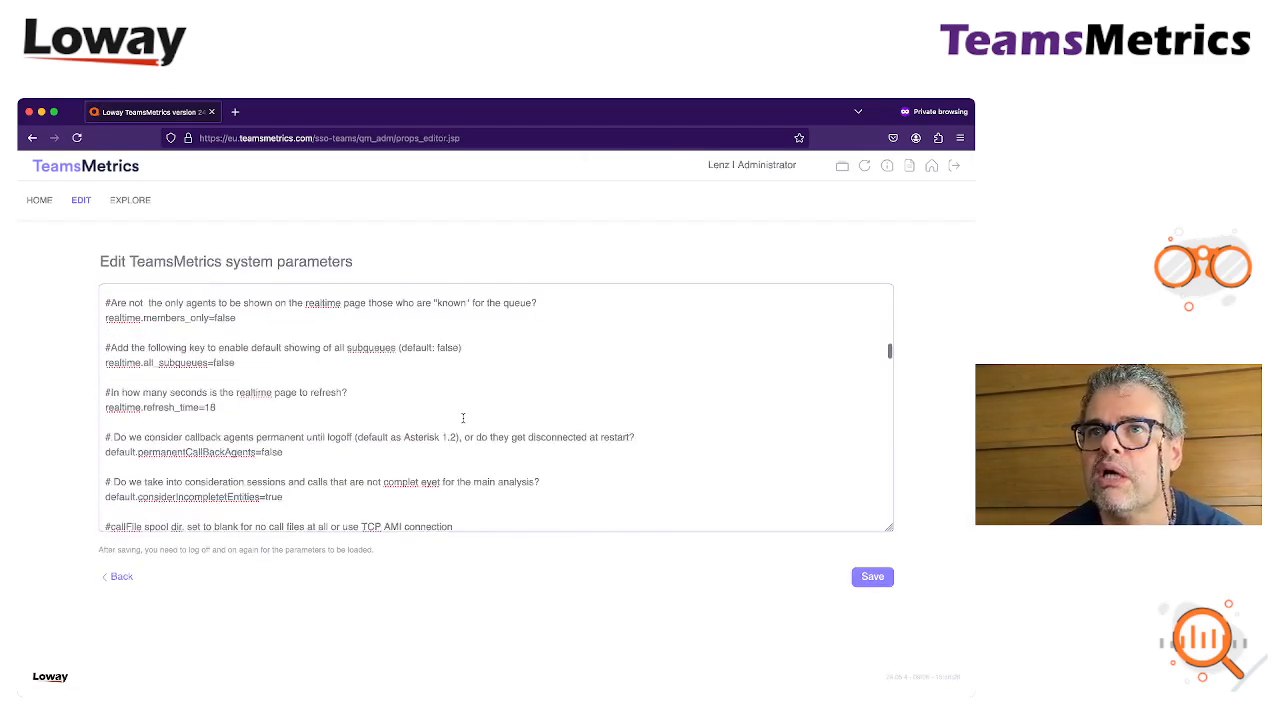
scroll(463, 417, "down", 5)
scroll(463, 417, "down", 5)
scroll(463, 417, "down", 5)
scroll(463, 417, "down", 5)
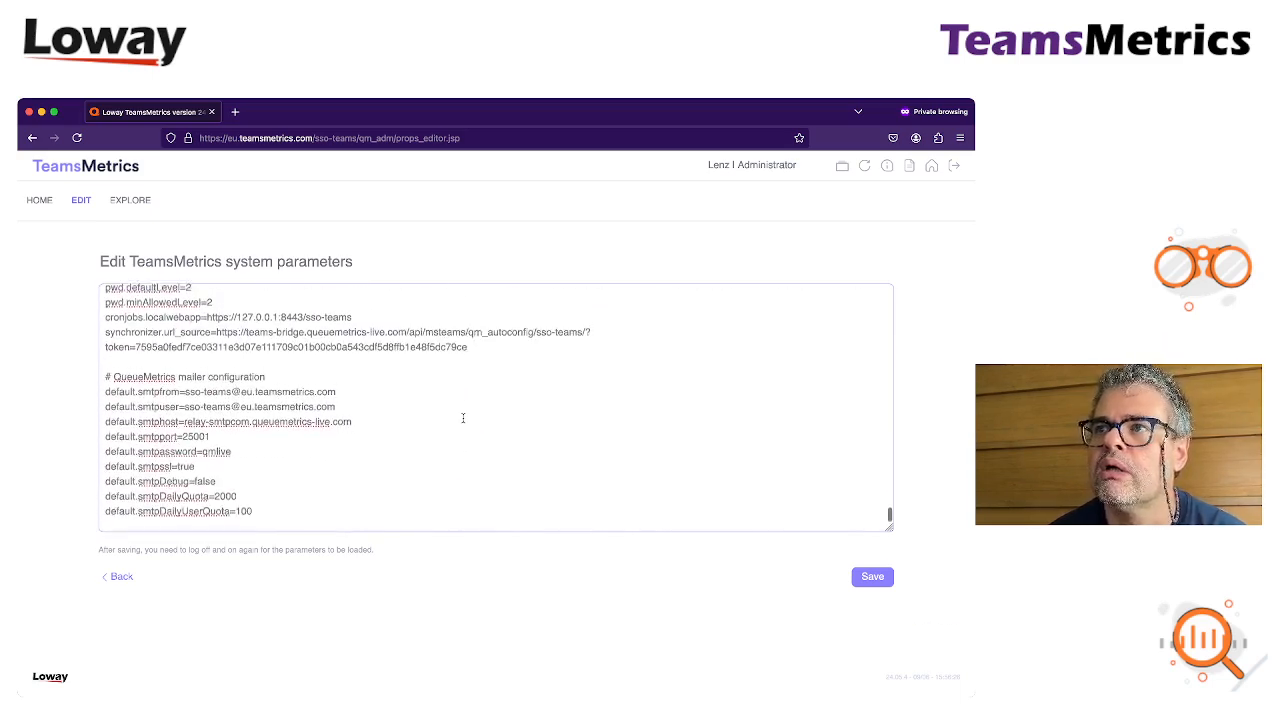
scroll(463, 417, "down", 5)
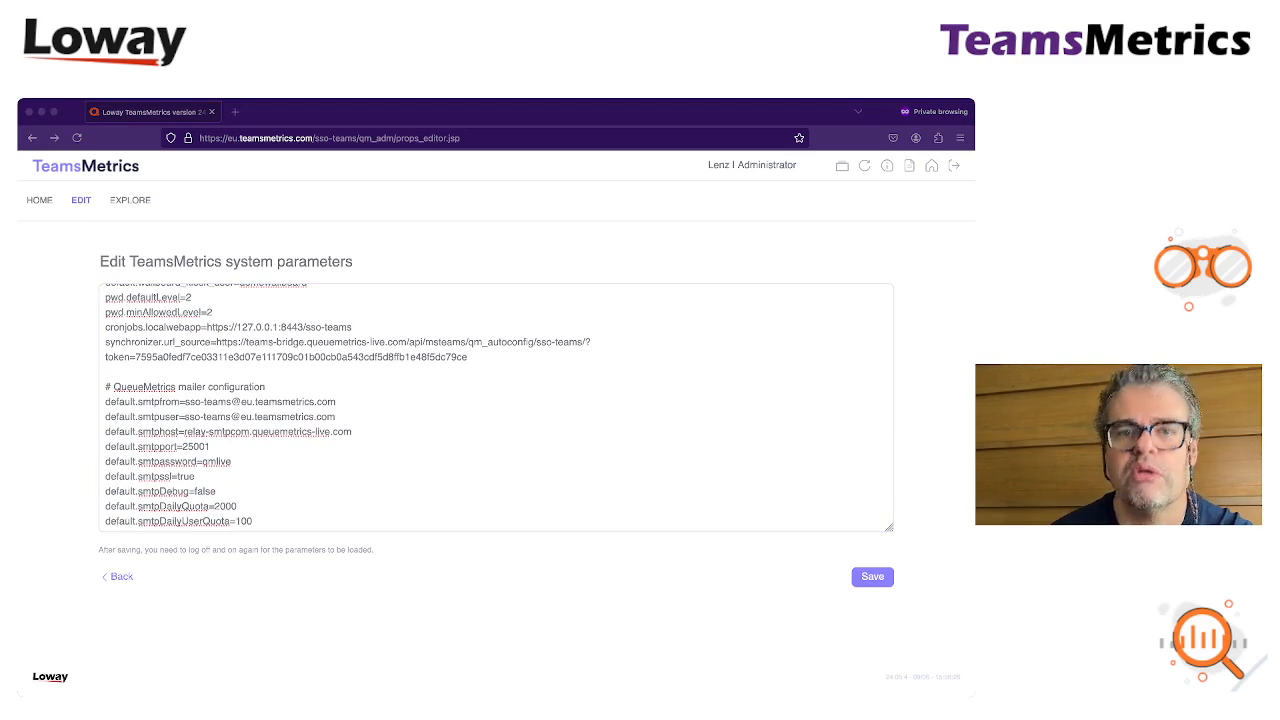
left_click(472, 484)
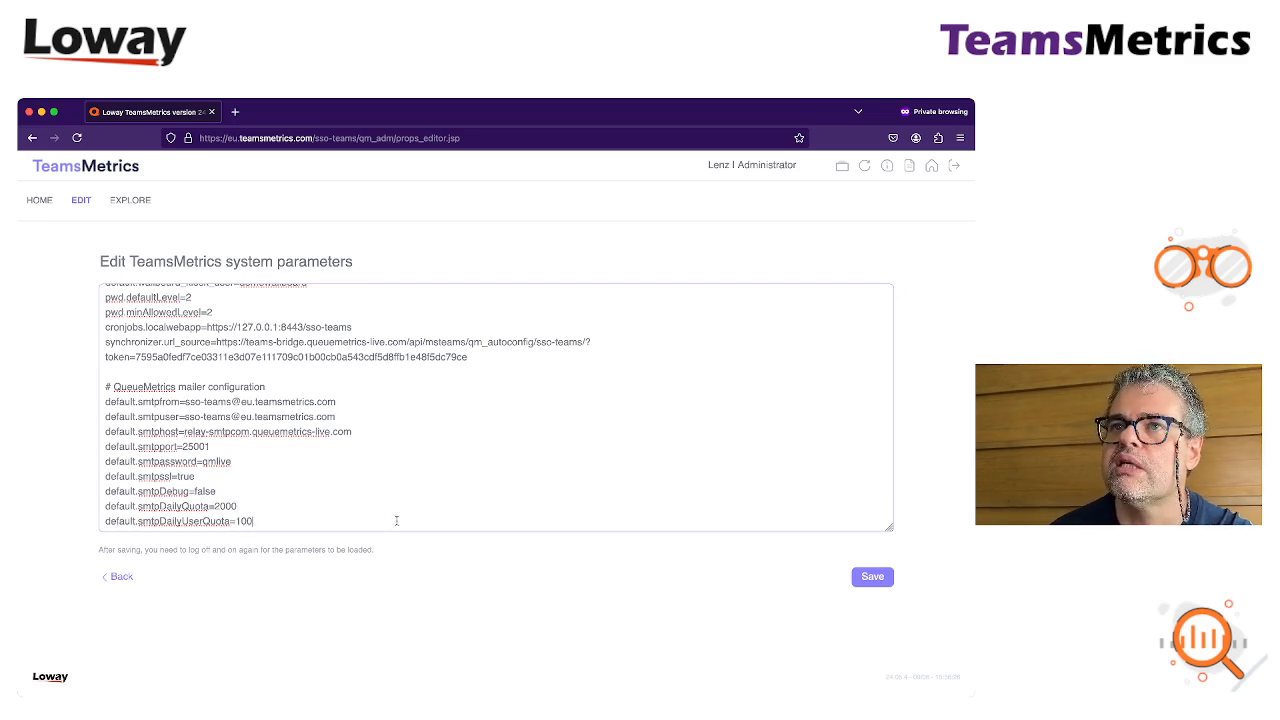
scroll(396, 520, "down", 1)
scroll(396, 520, "down", 1)
scroll(396, 520, "down", 2)
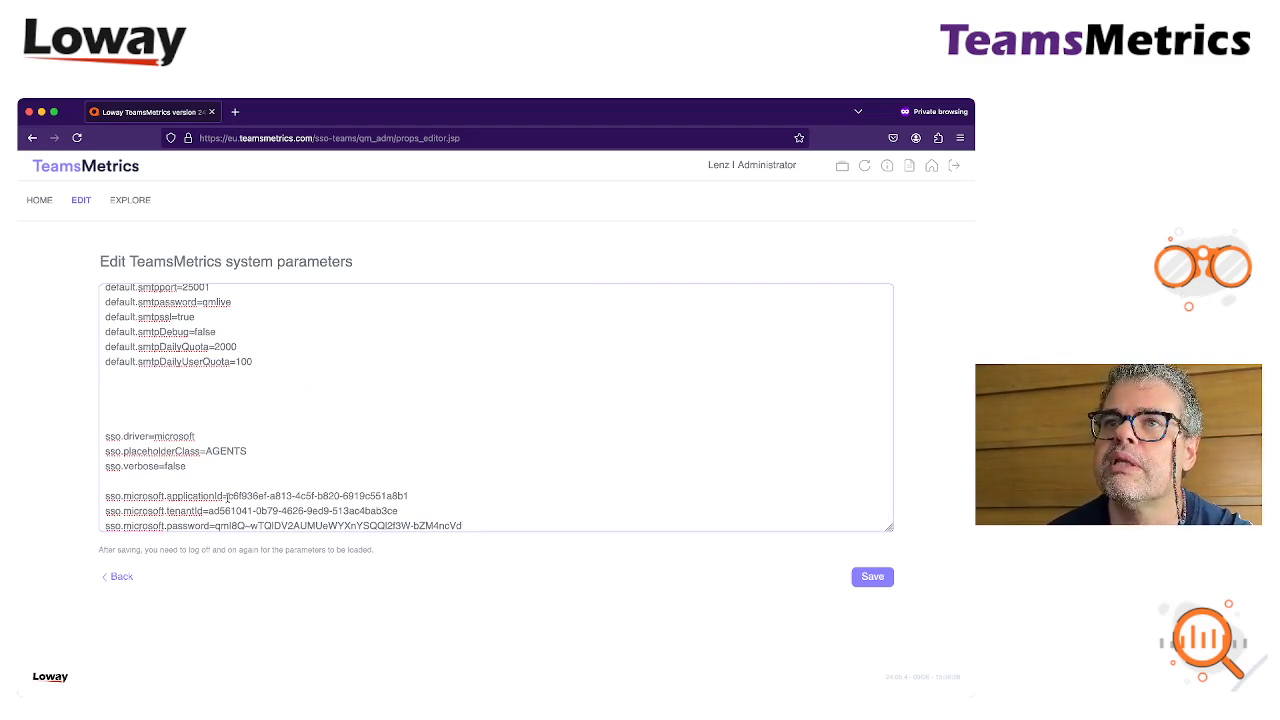
- Add the sso.* lines with application ID, tenant ID and password, and save the parameters
left_click_drag(209, 511, 323, 509)
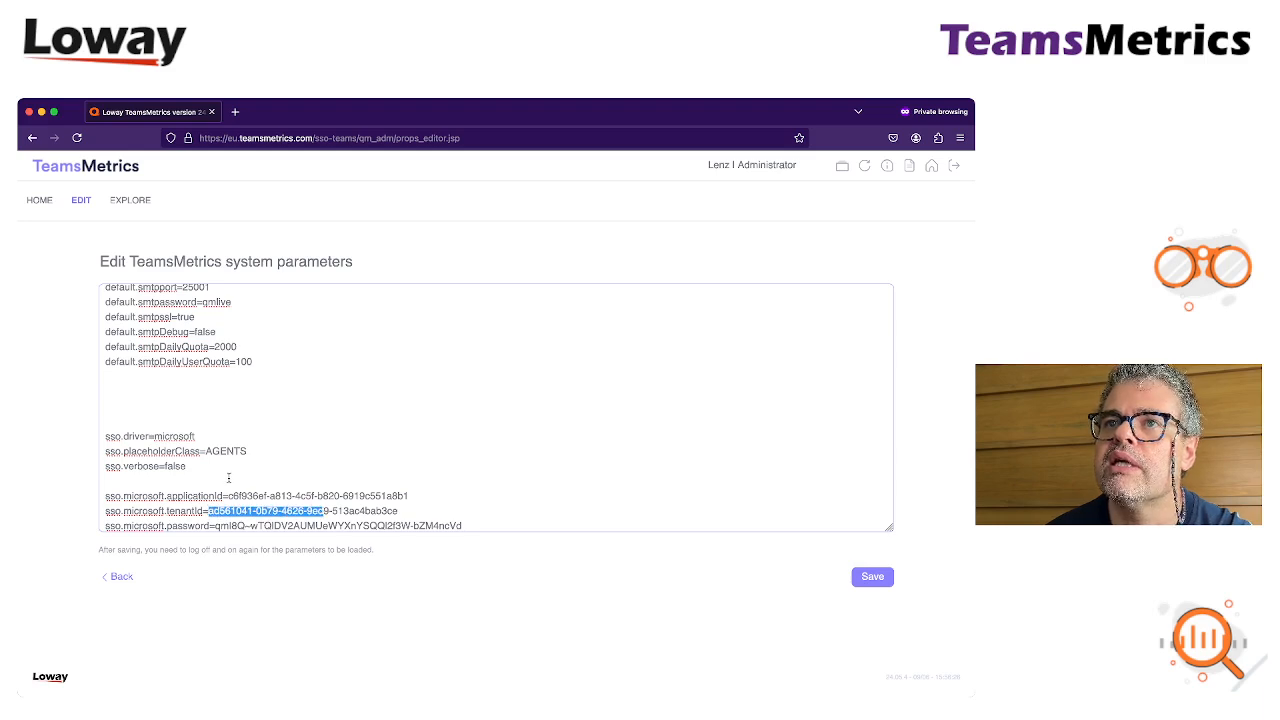
left_click_drag(229, 495, 371, 495)
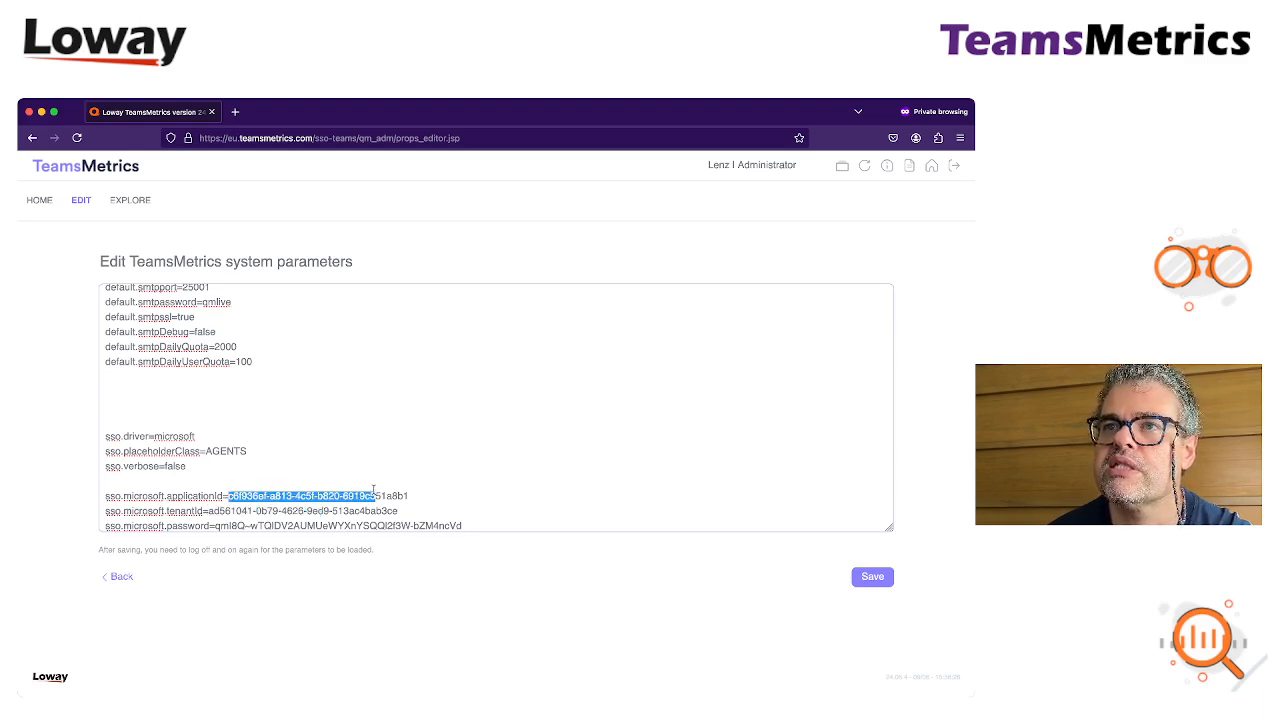
left_click_drag(217, 525, 383, 530)
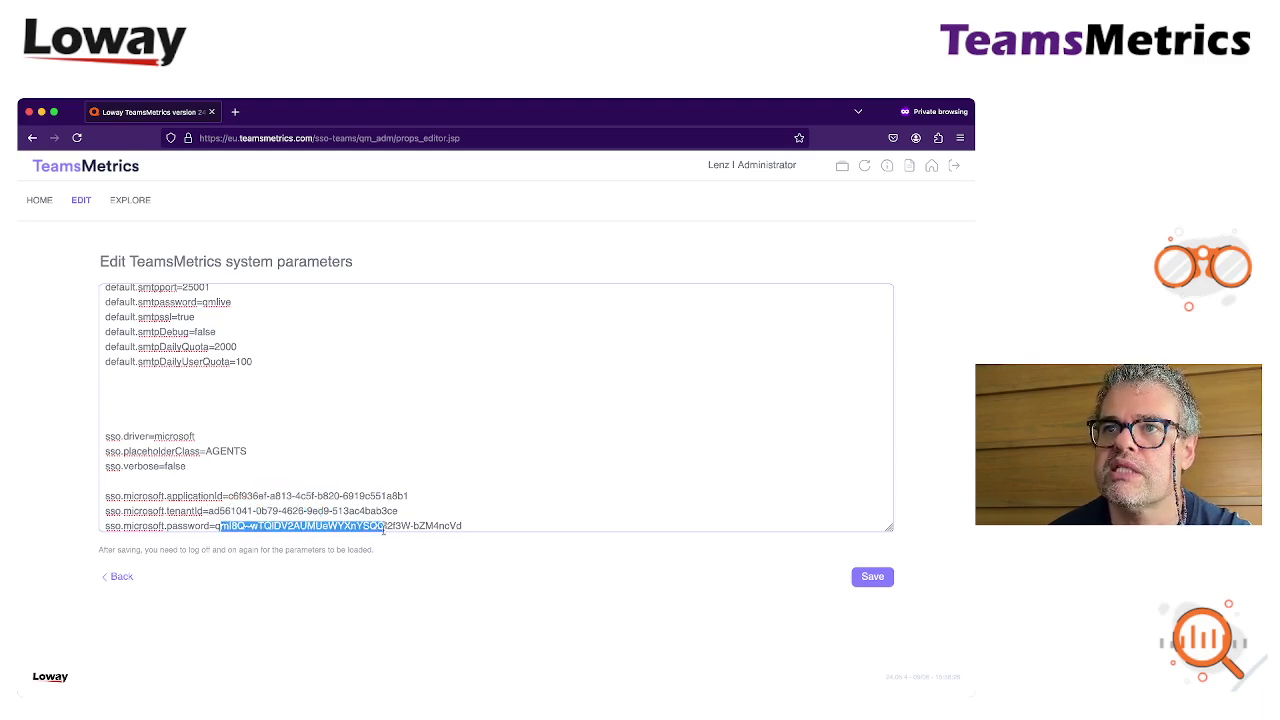
left_click(449, 529)
key("Return")
key("Return")
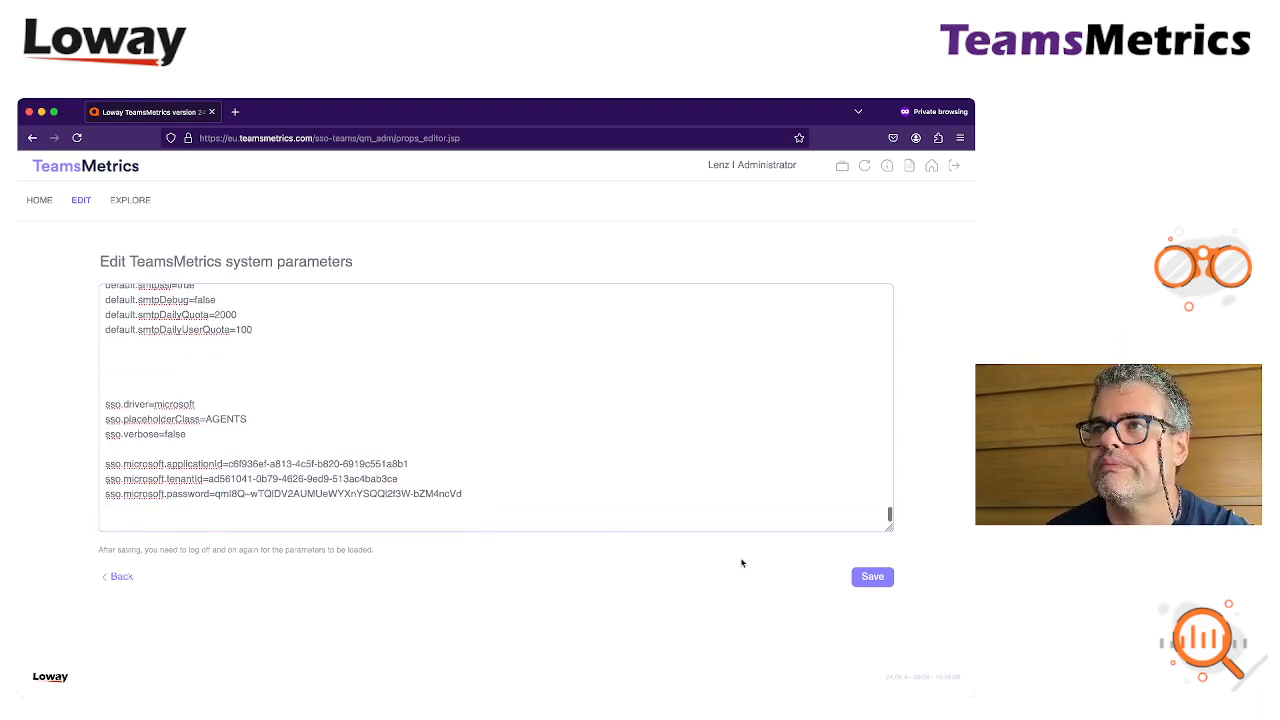
left_click(876, 580)
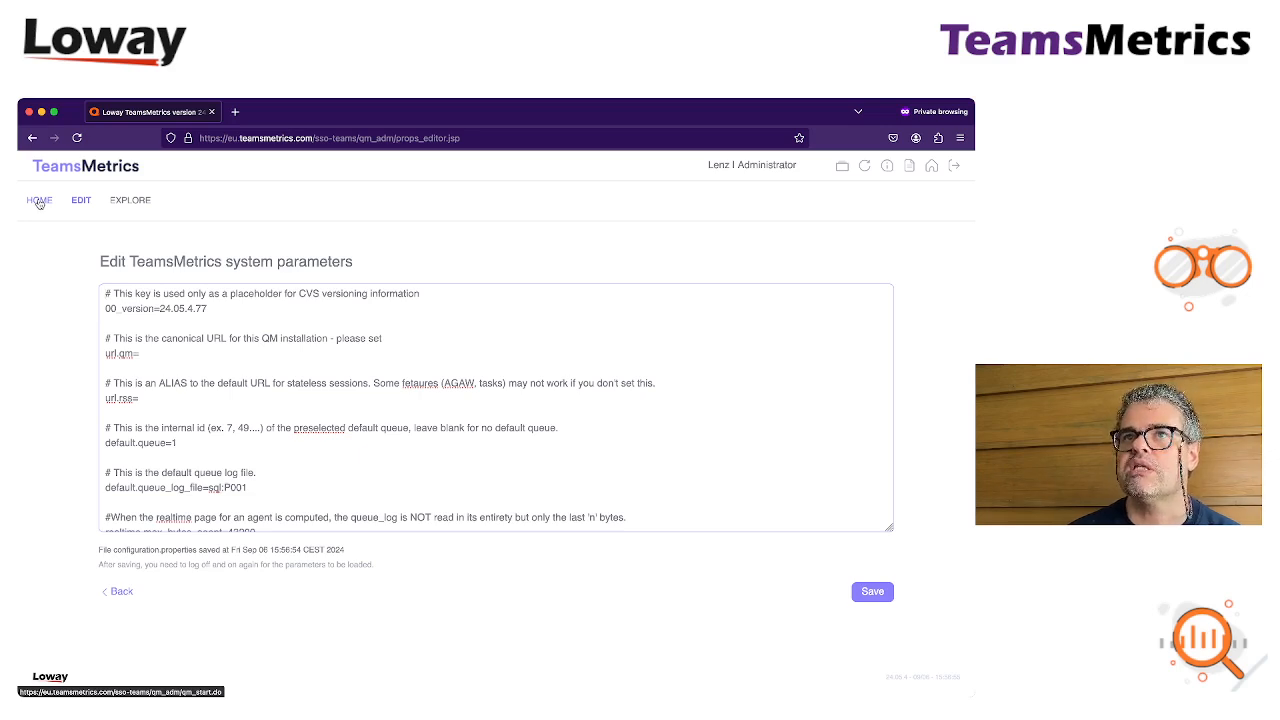
- Edit the admin user and fill in the E-mail address
left_click(39, 203)
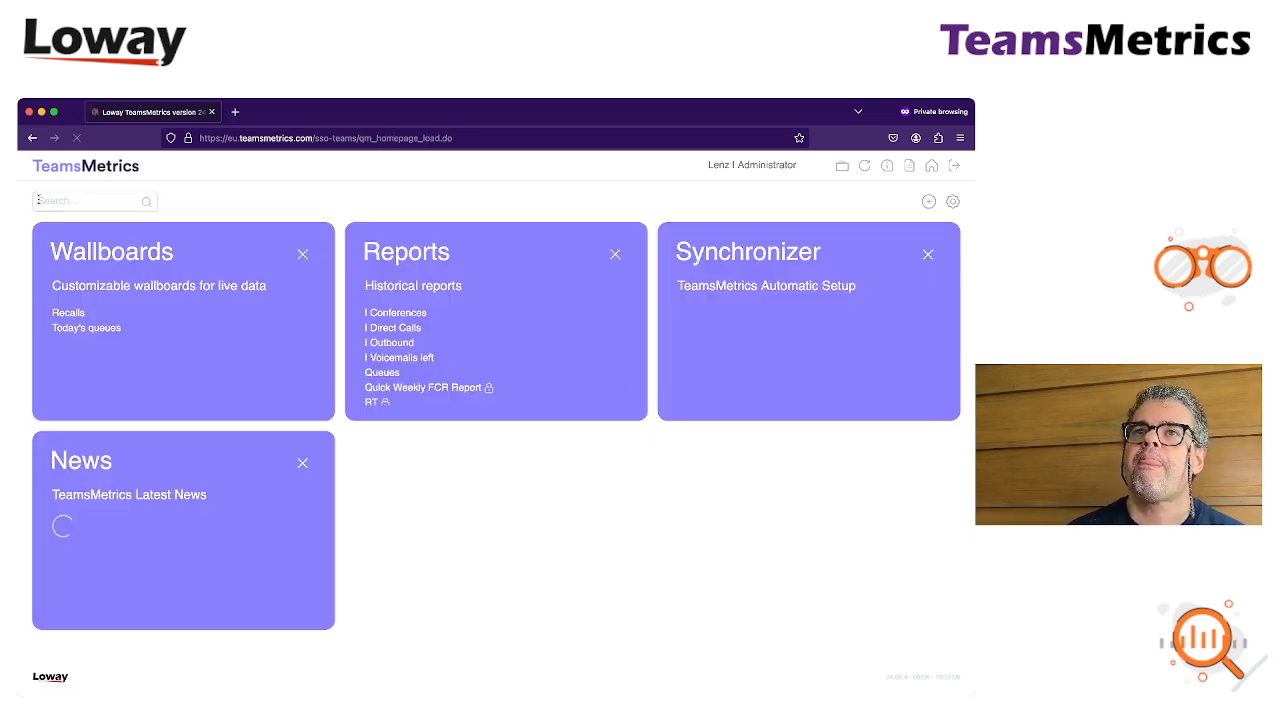
left_click(955, 202)
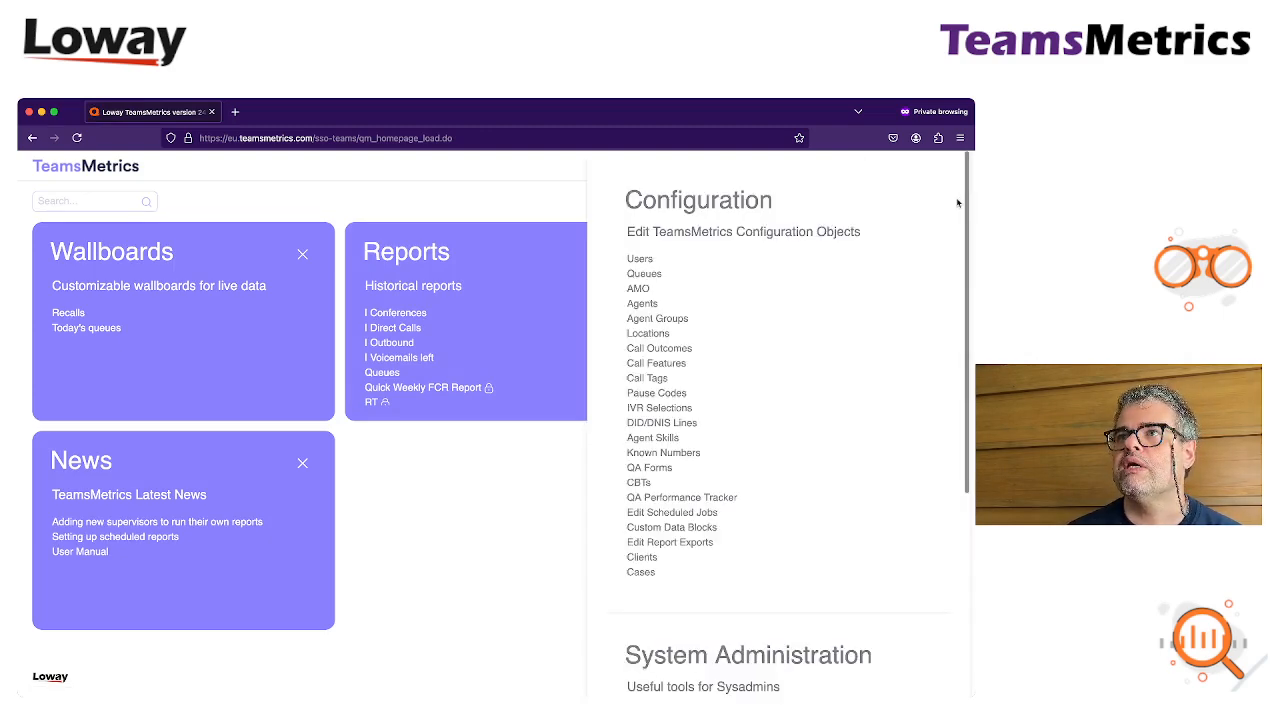
left_click(649, 260)
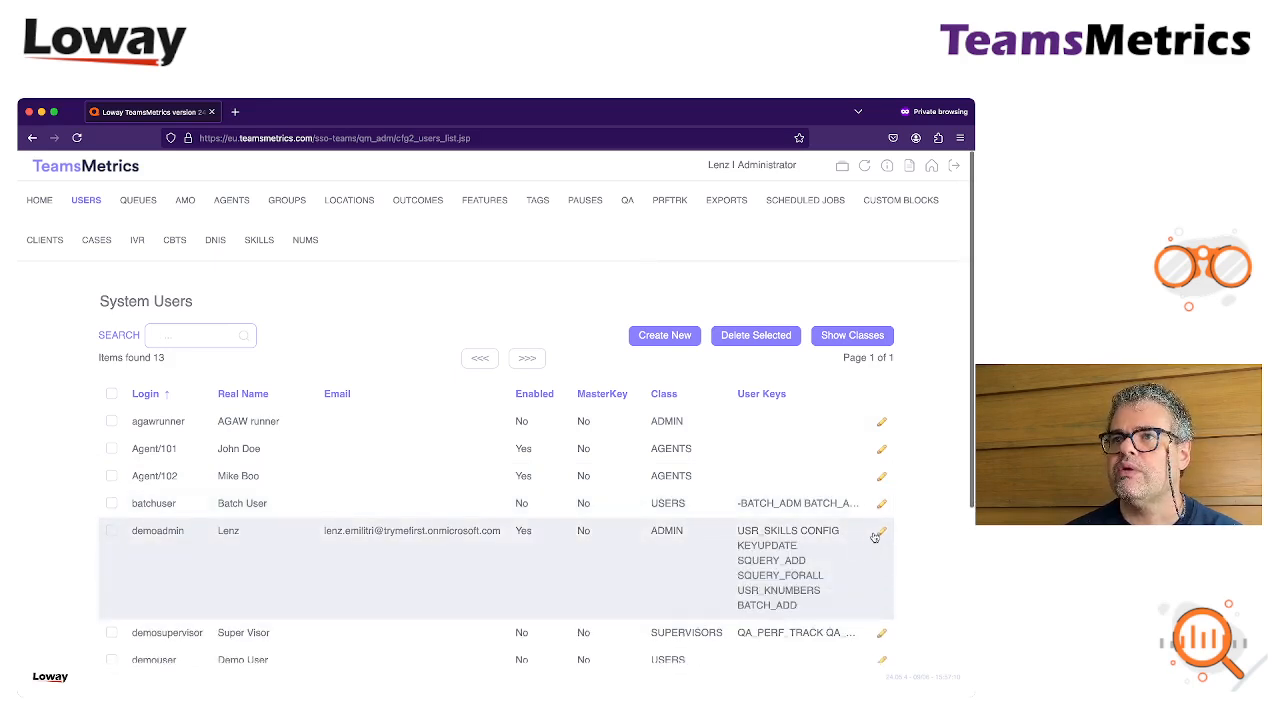
left_click(881, 534)
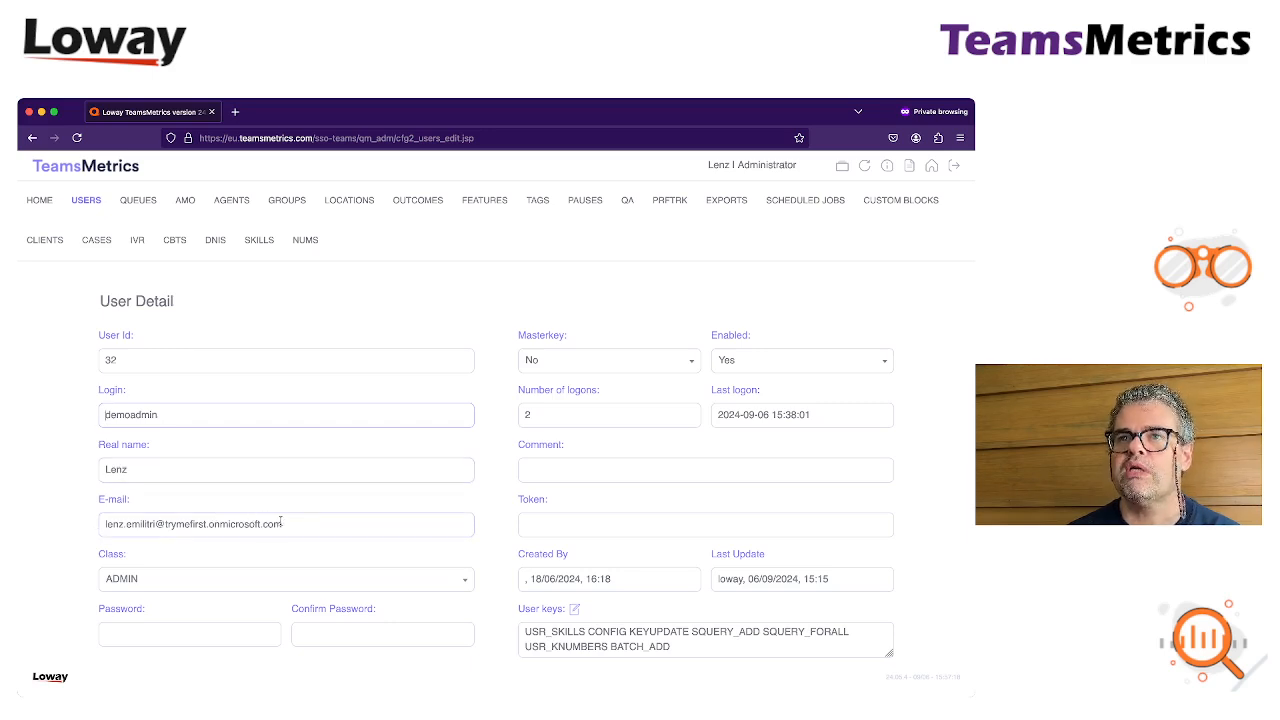
left_click_drag(281, 522, 93, 509)
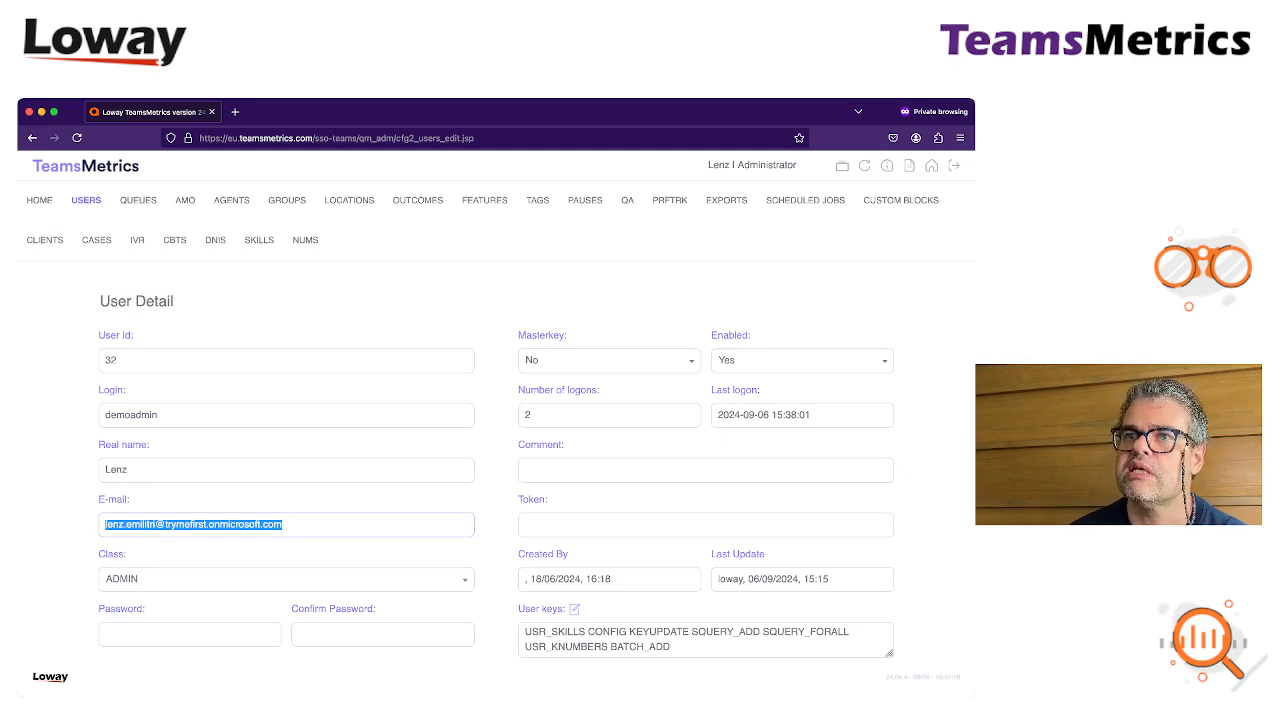
left_click(49, 556)
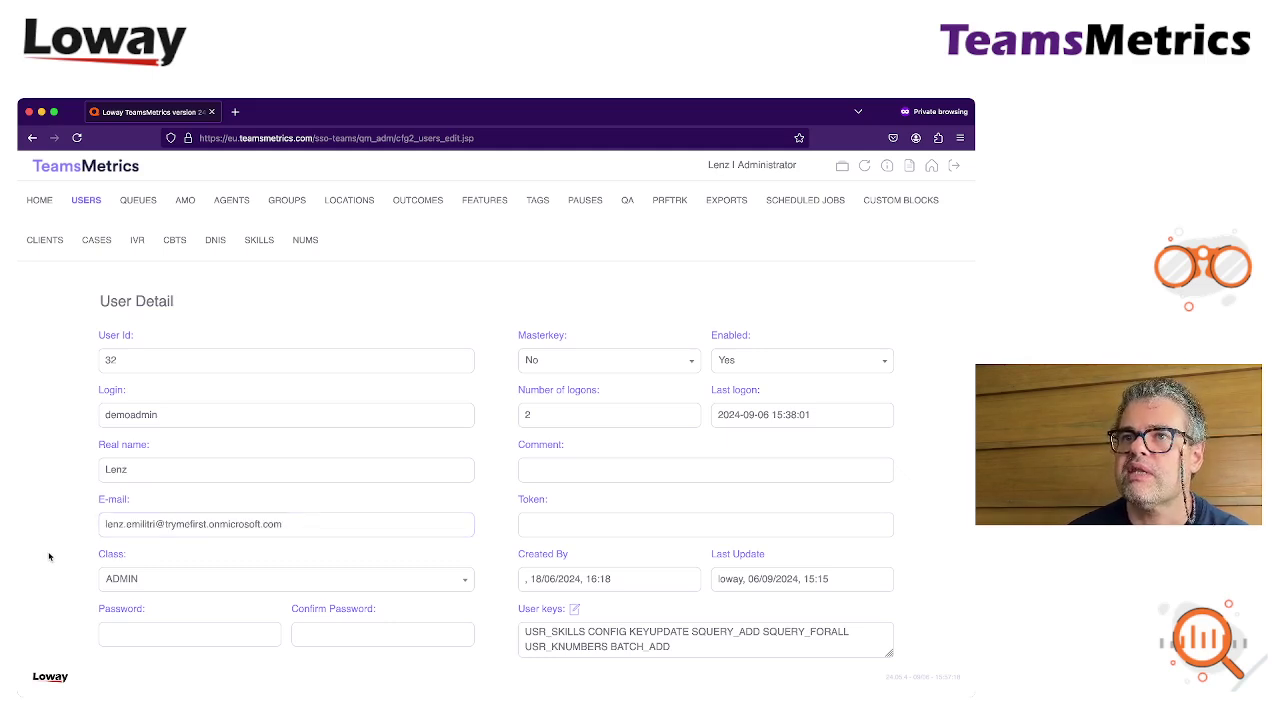
- Keep class ADMIN and Enabled, set Token to microsoft:* and save the user
left_click(169, 588)
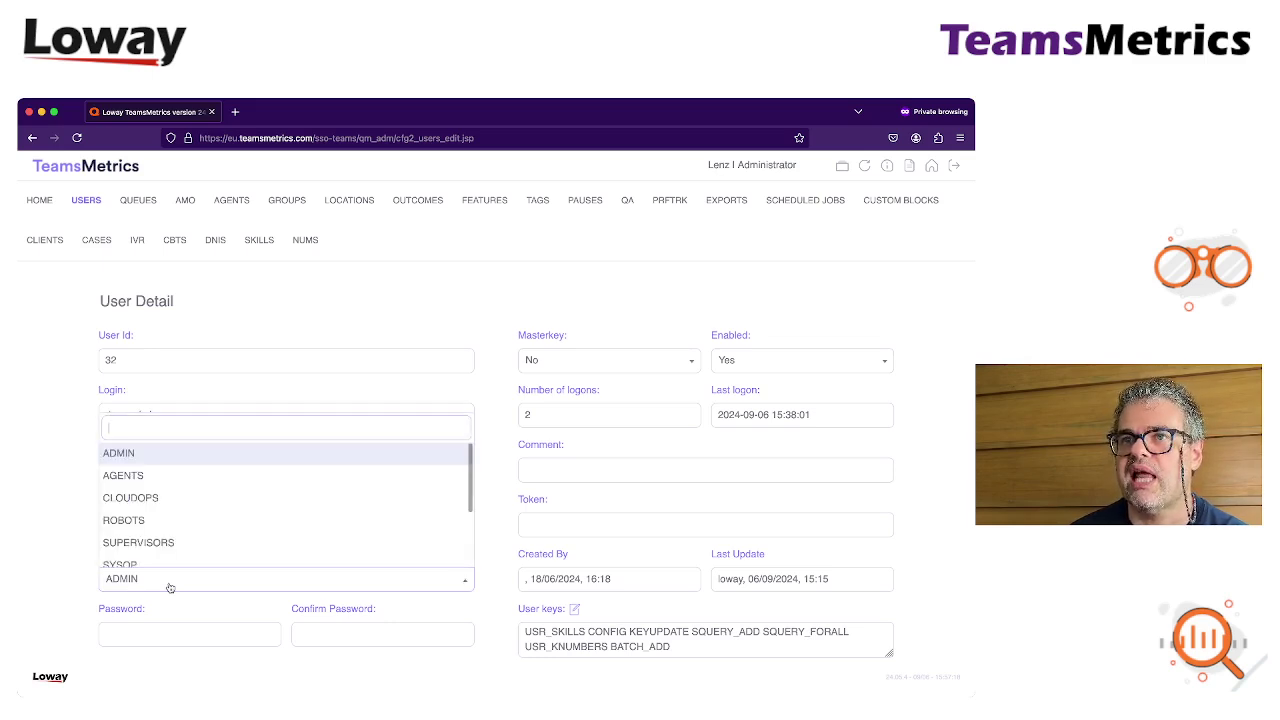
left_click(154, 456)
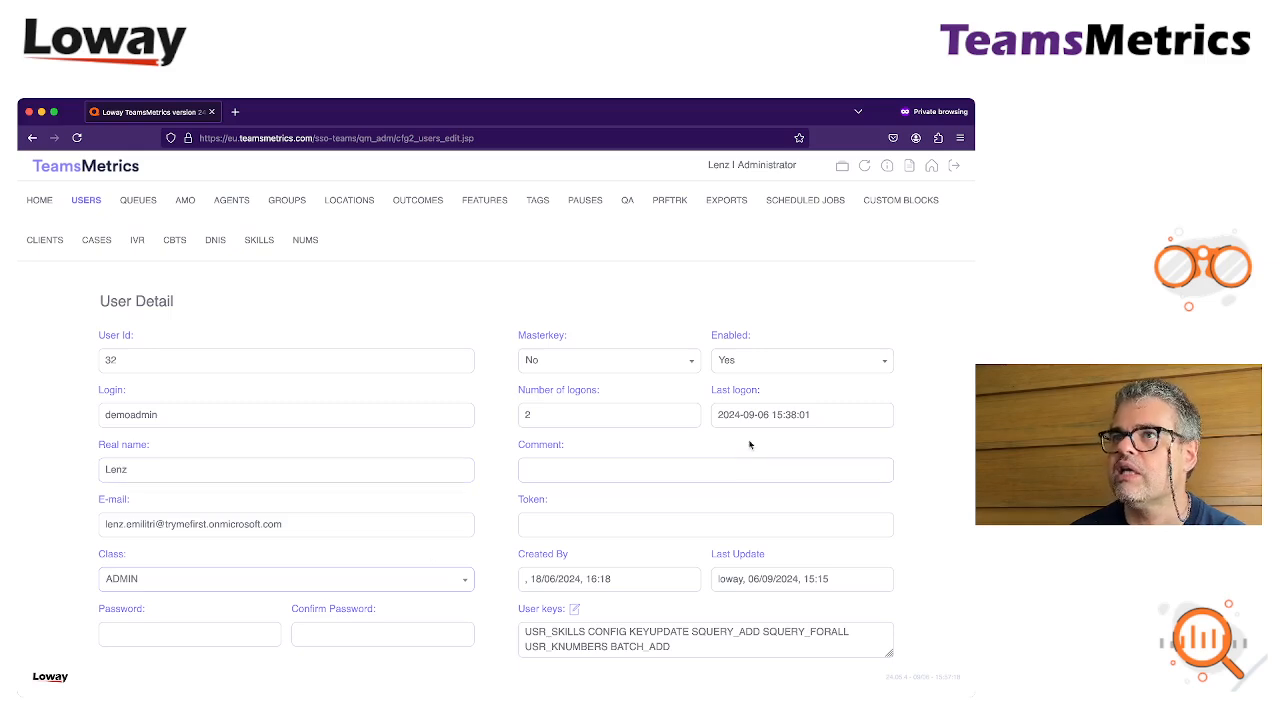
left_click(748, 368)
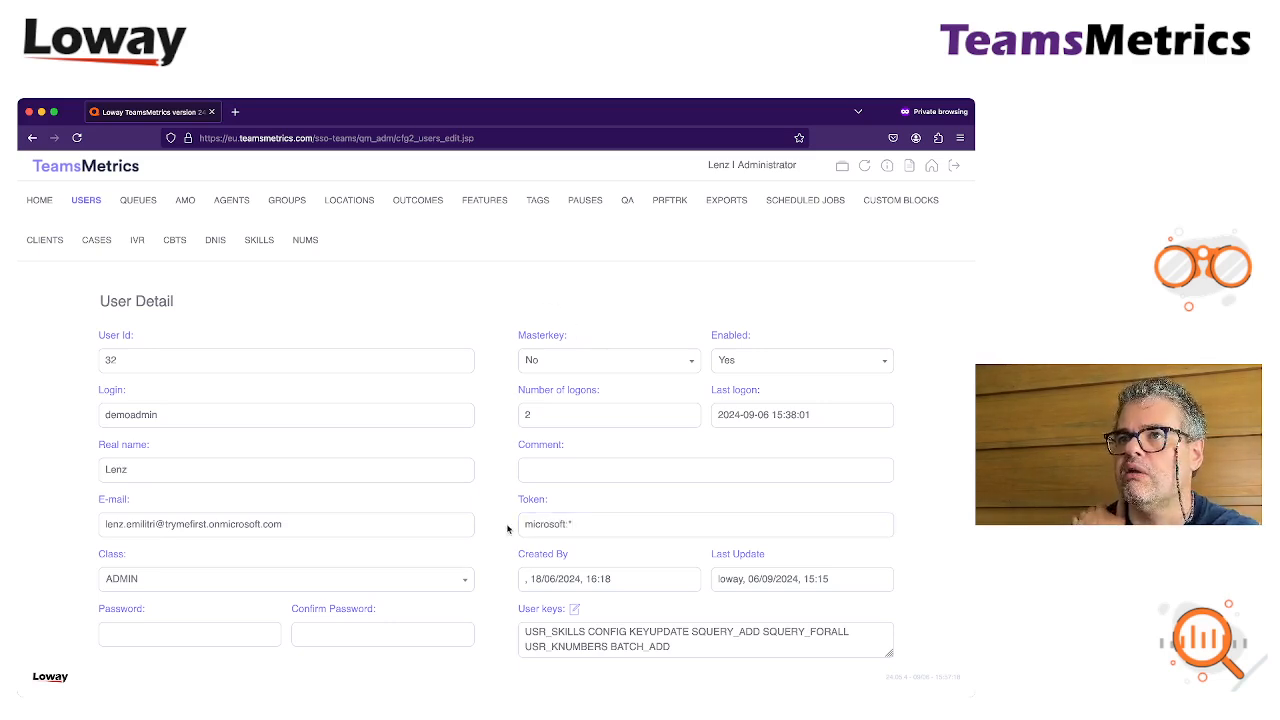
left_click(548, 524)
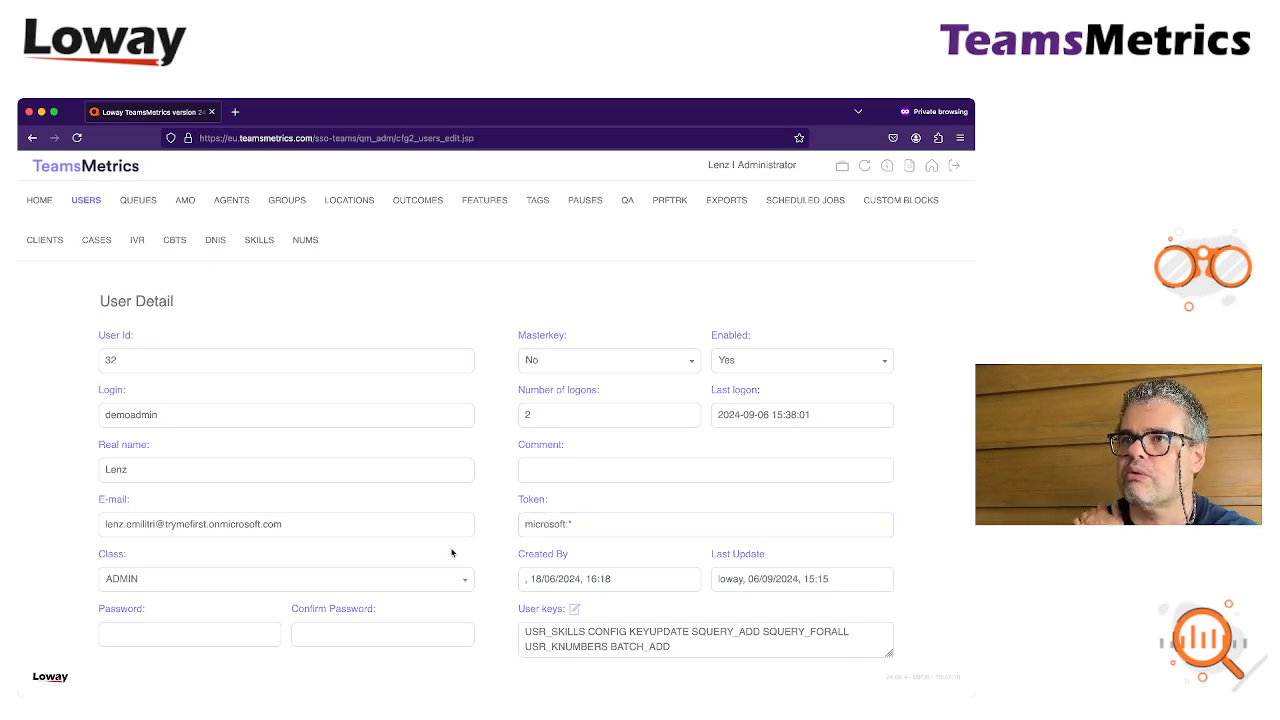
scroll(451, 551, "down", 3)
left_click(872, 622)
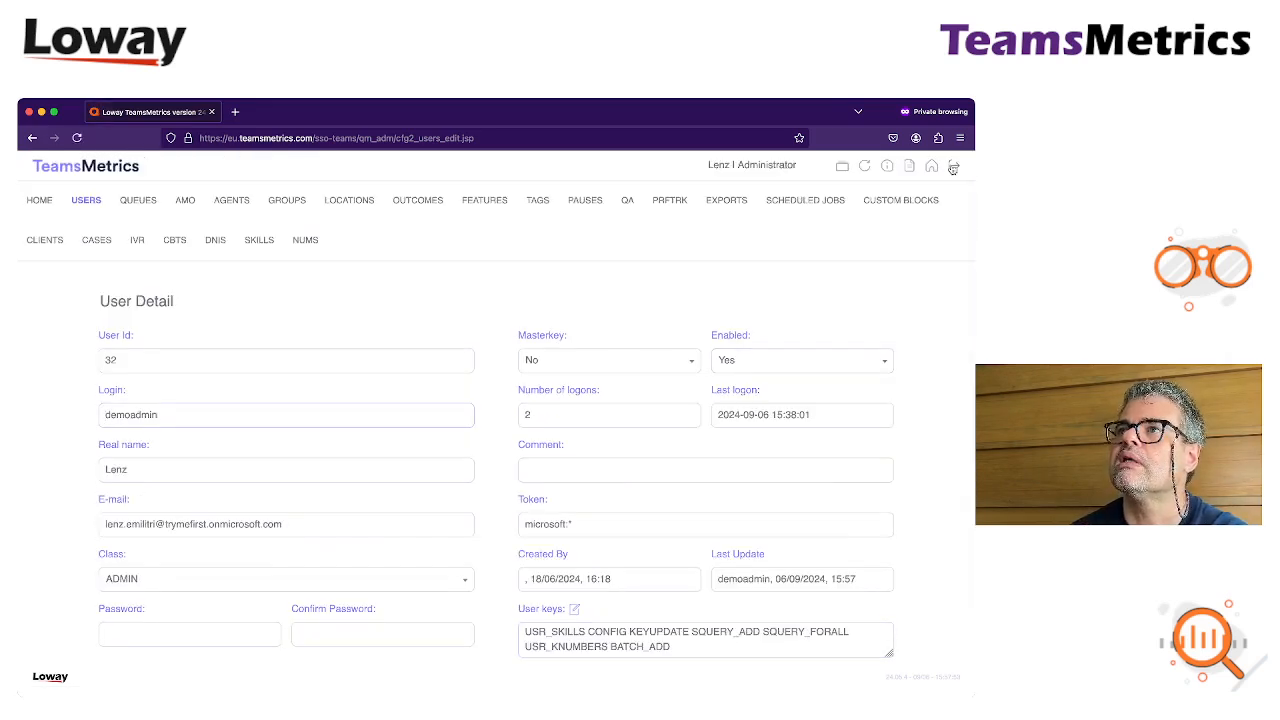
- Log off and sign in with the Microsoft account's email and password
left_click(953, 168)
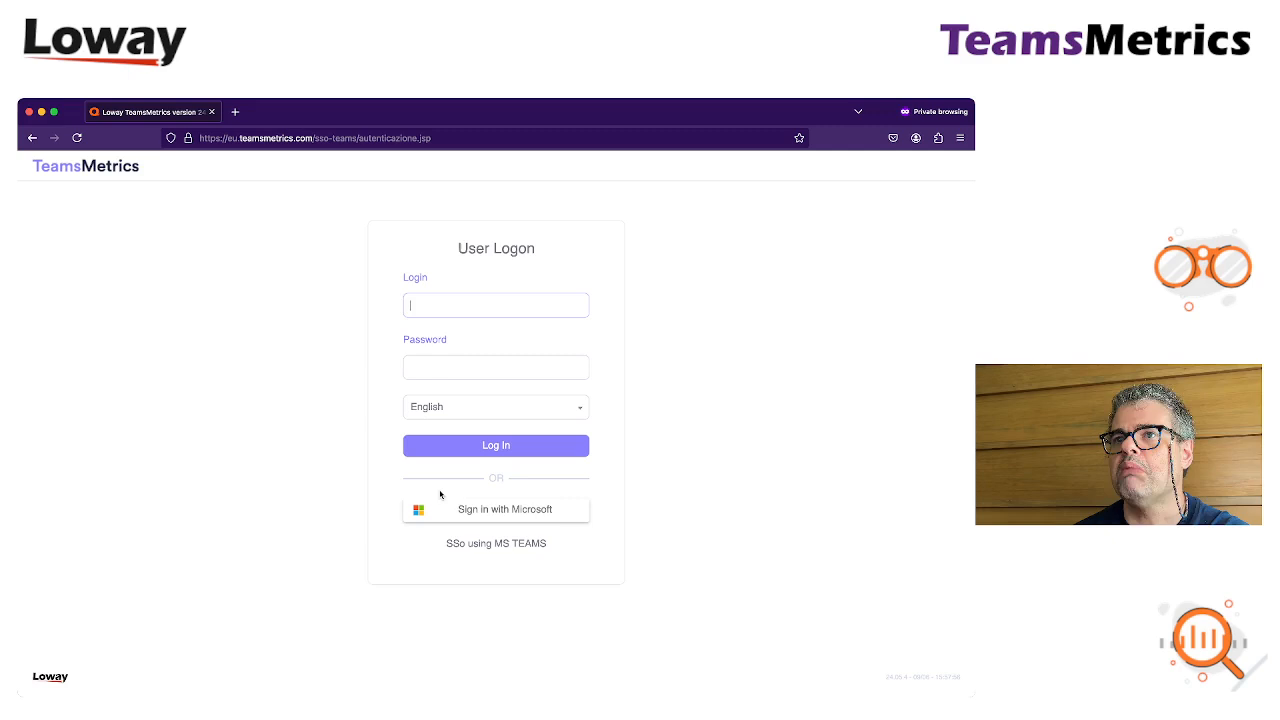
left_click(505, 510)
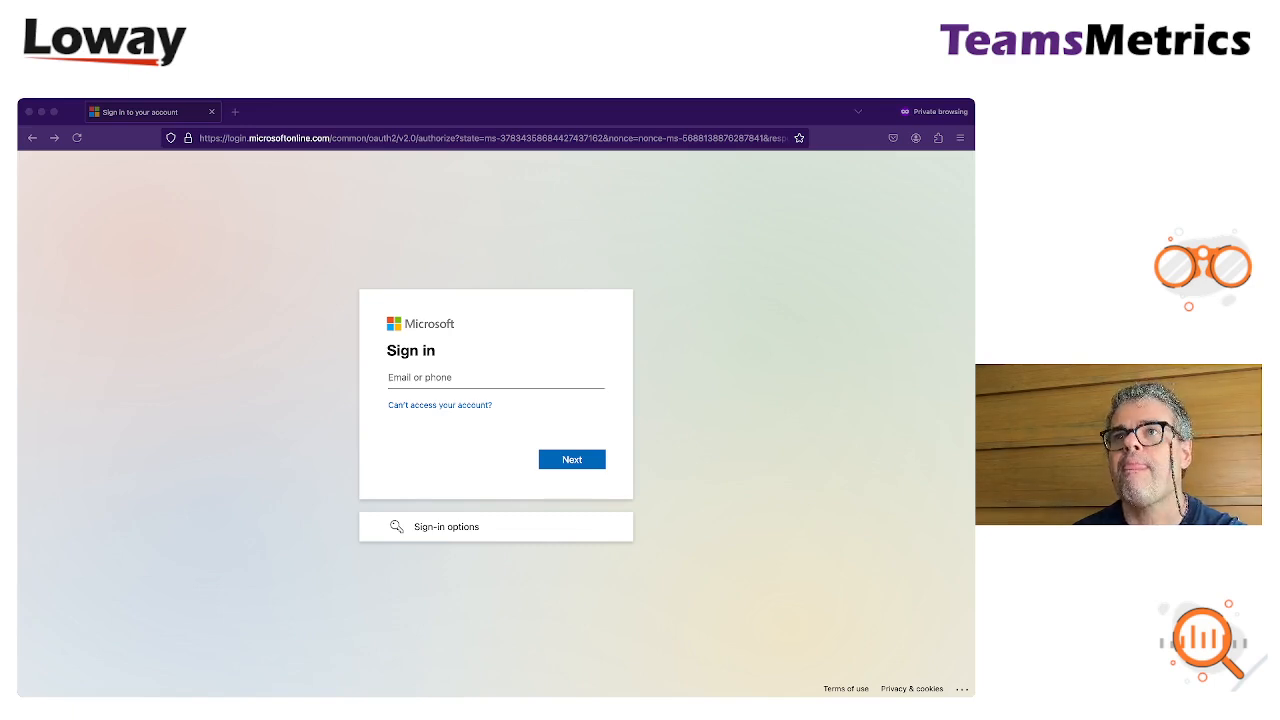
left_click(489, 377)
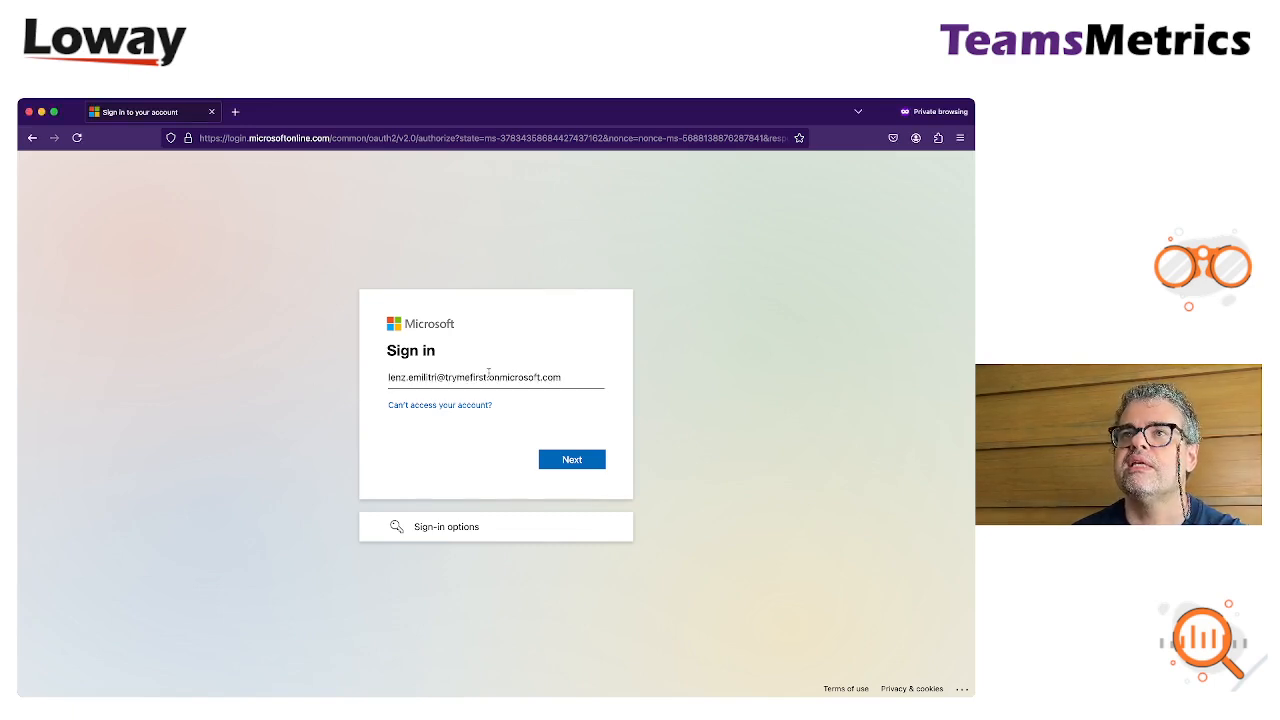
left_click(578, 462)
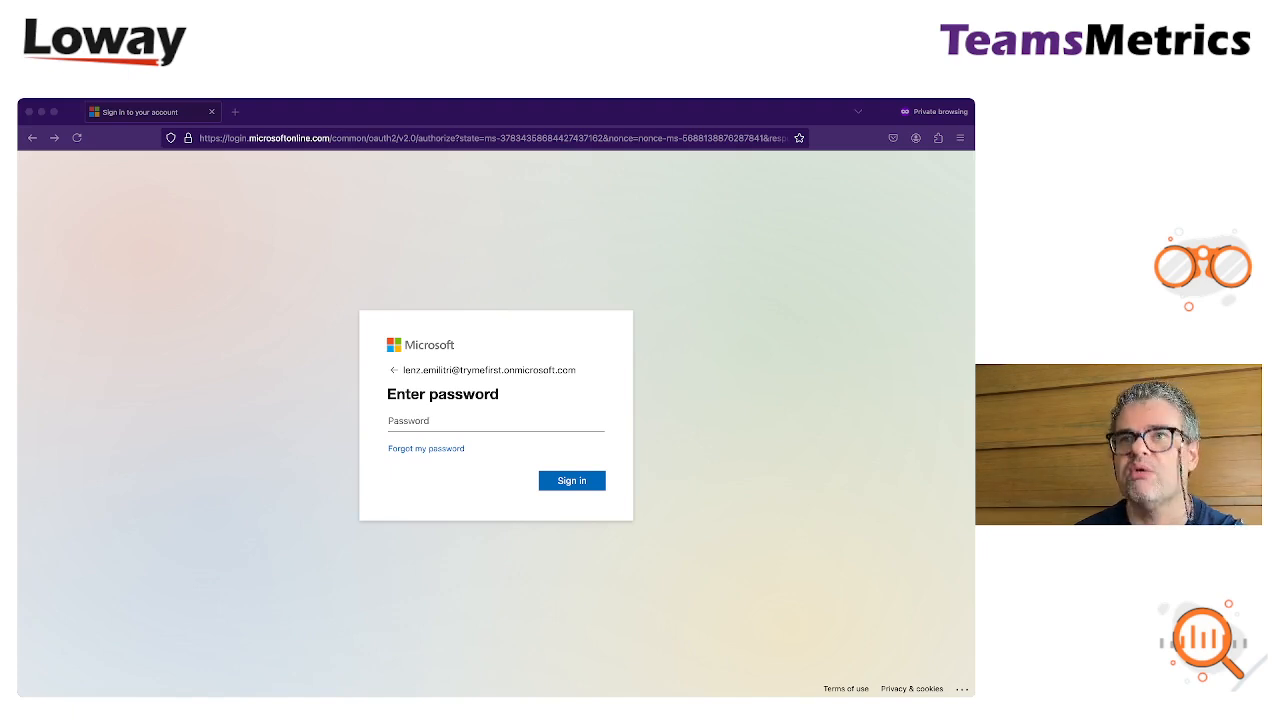
left_click(509, 418)
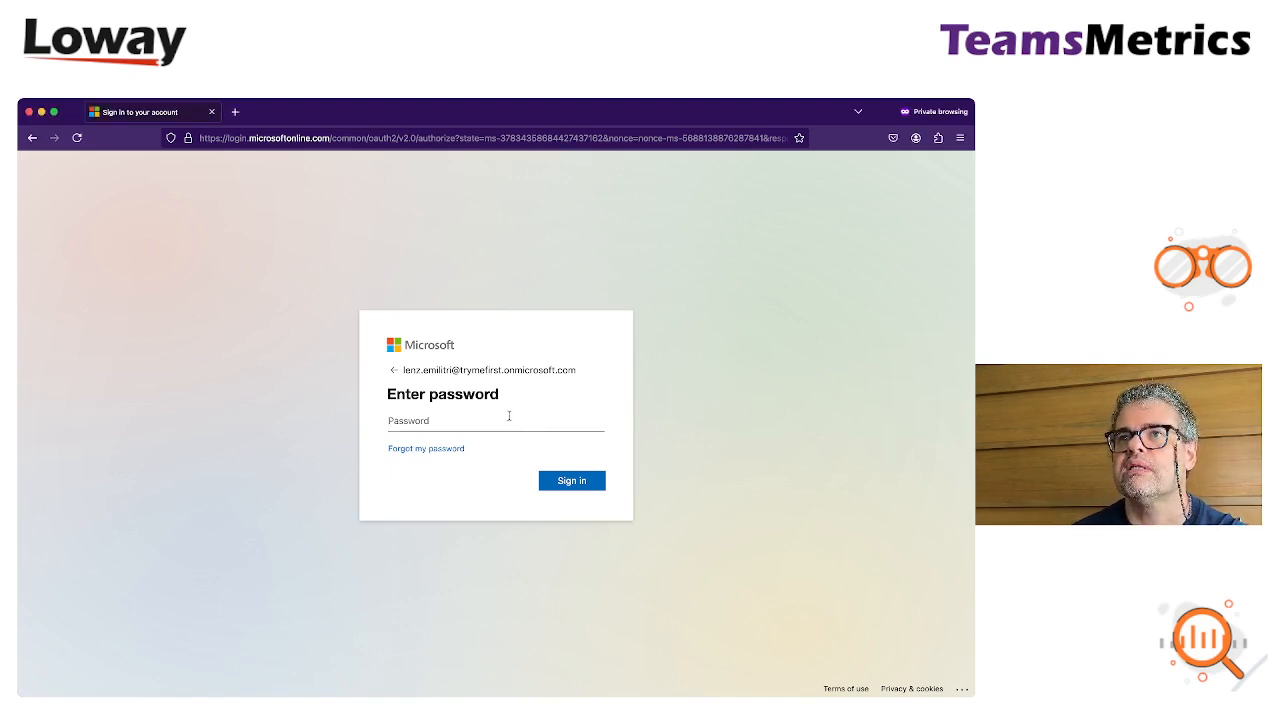
key("super+v")
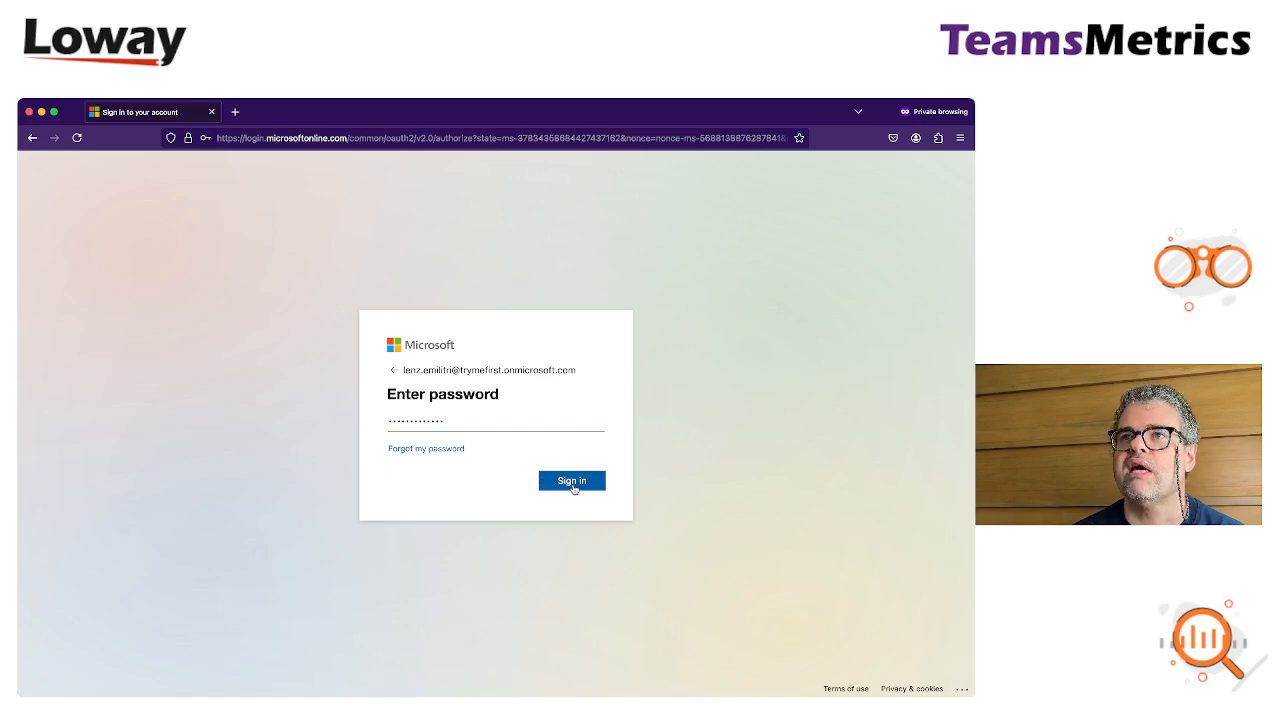
left_click(572, 482)
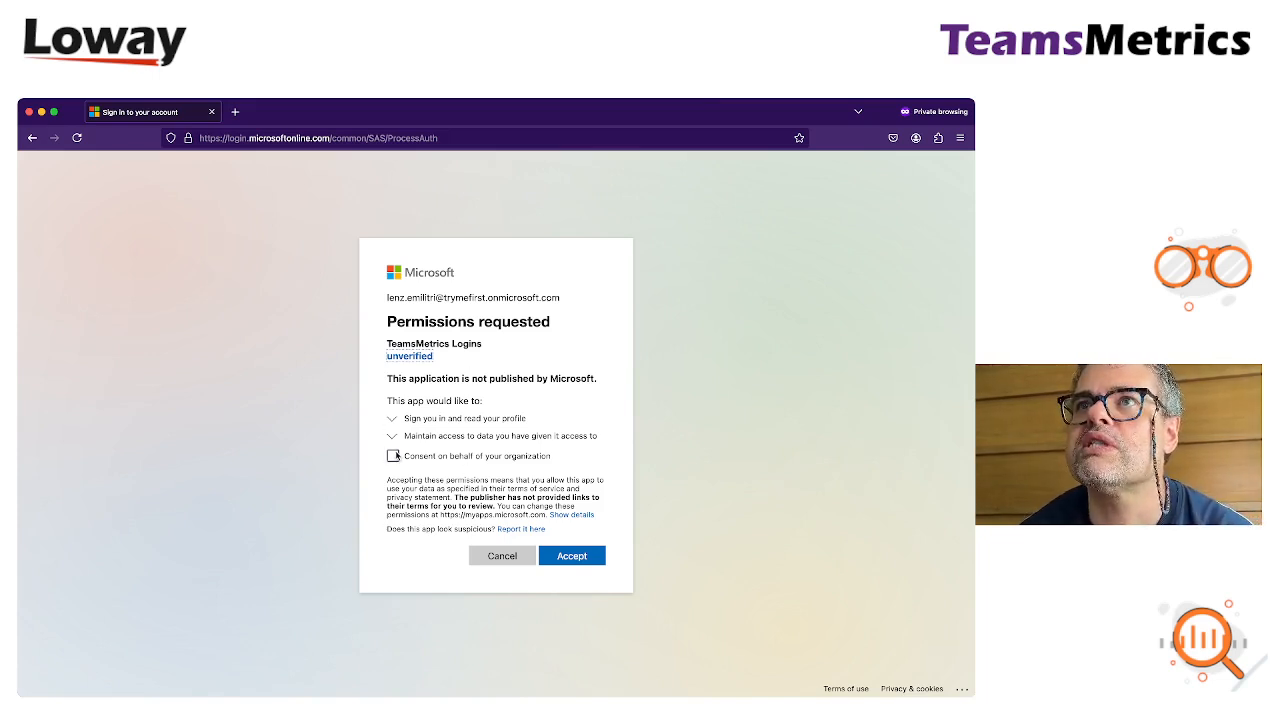
- Accept the permission request with consent on behalf of the organization
left_click(394, 455)
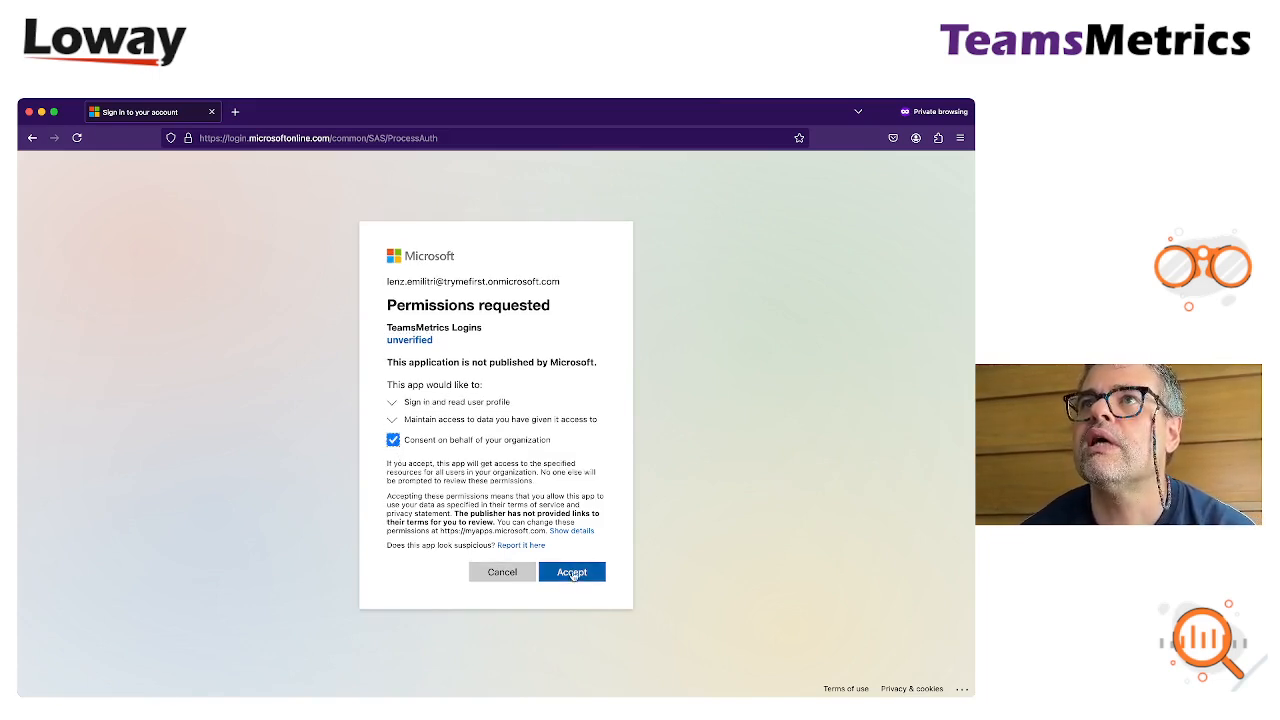
left_click(573, 574)
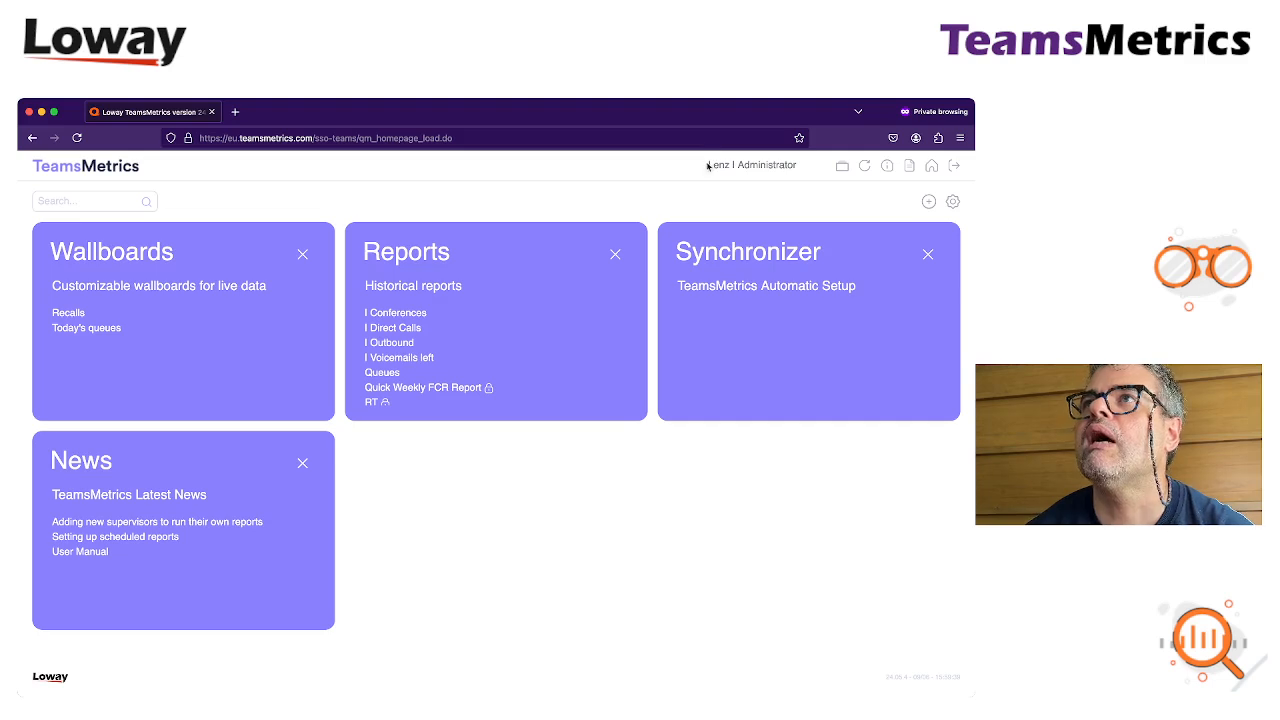
- View the audit log and check the Logon and OAuth consent granted entries
left_click_drag(707, 166, 760, 165)
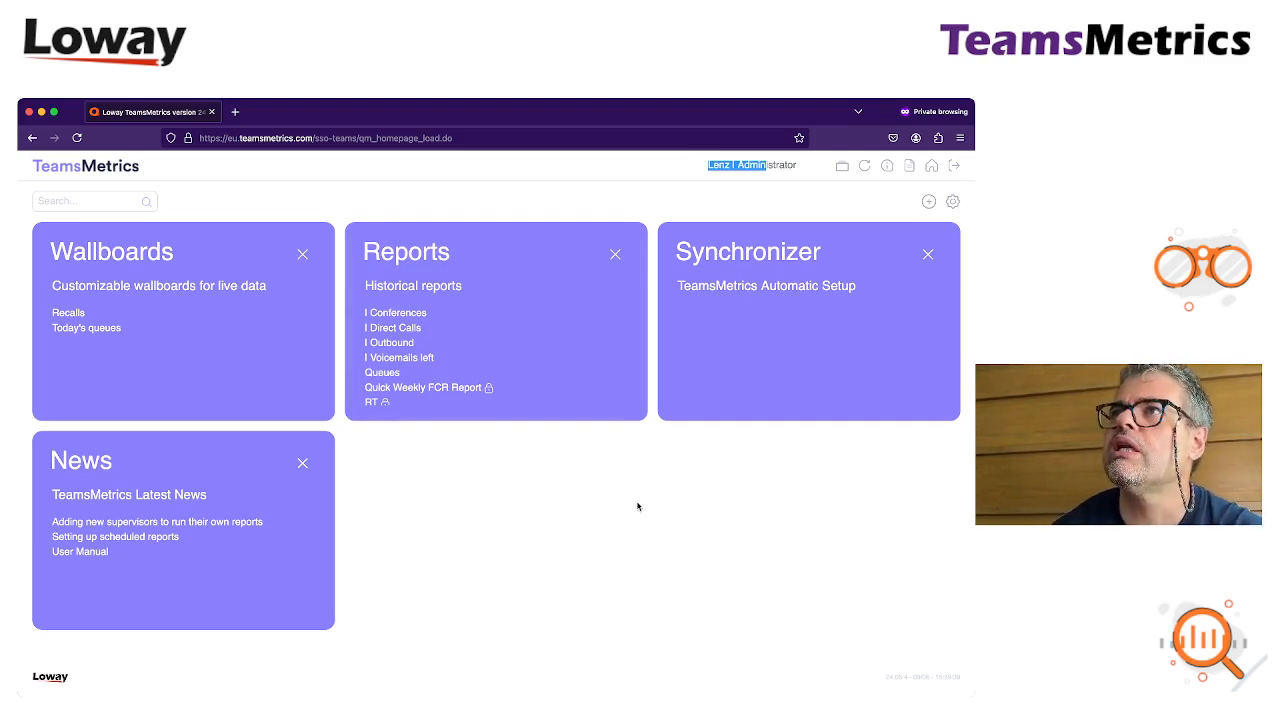
left_click(955, 202)
scroll(731, 516, "down", 2)
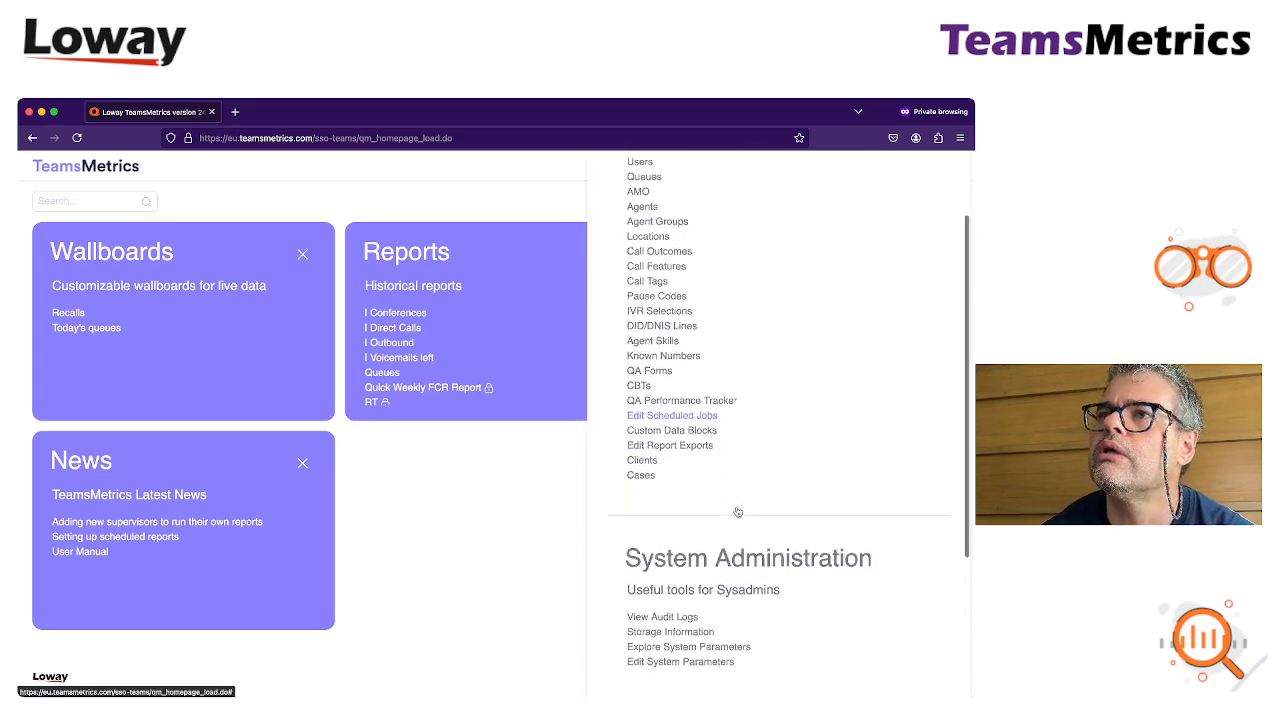
scroll(731, 516, "down", 2)
left_click(683, 507)
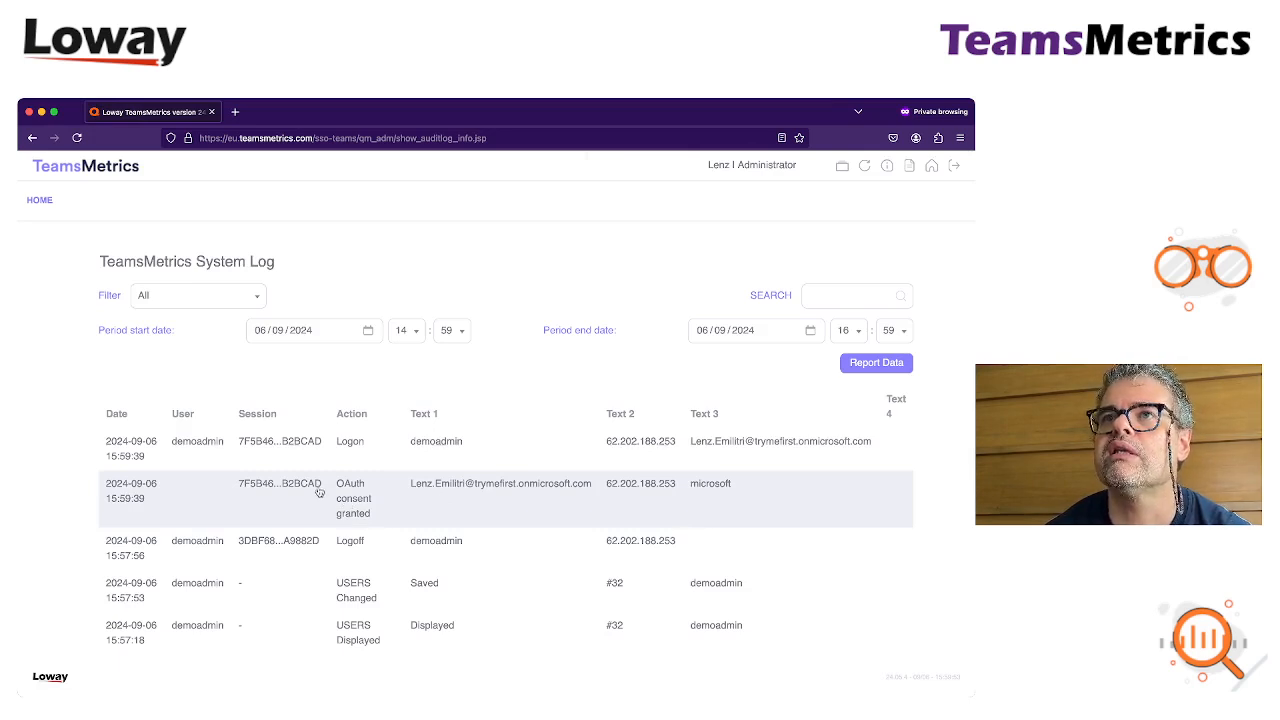
left_click_drag(340, 486, 362, 501)
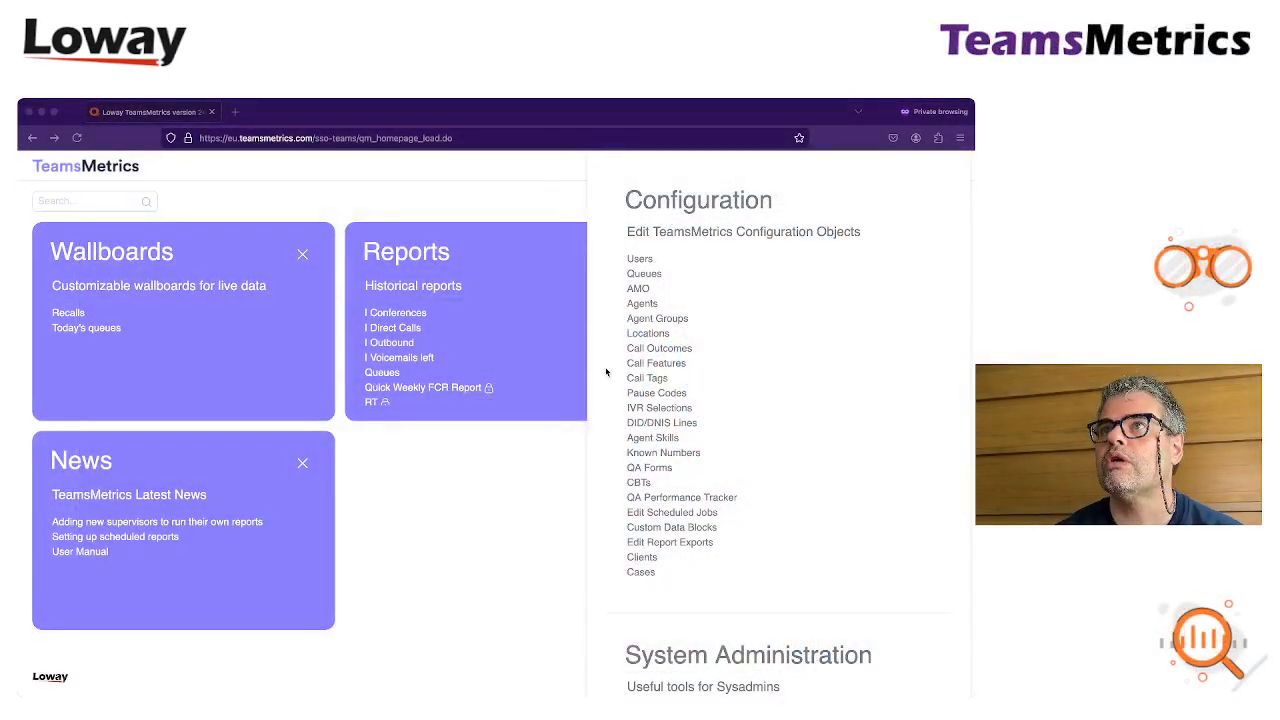
- Edit Agent/101 and enter the user's e-mail address
left_click(645, 262)
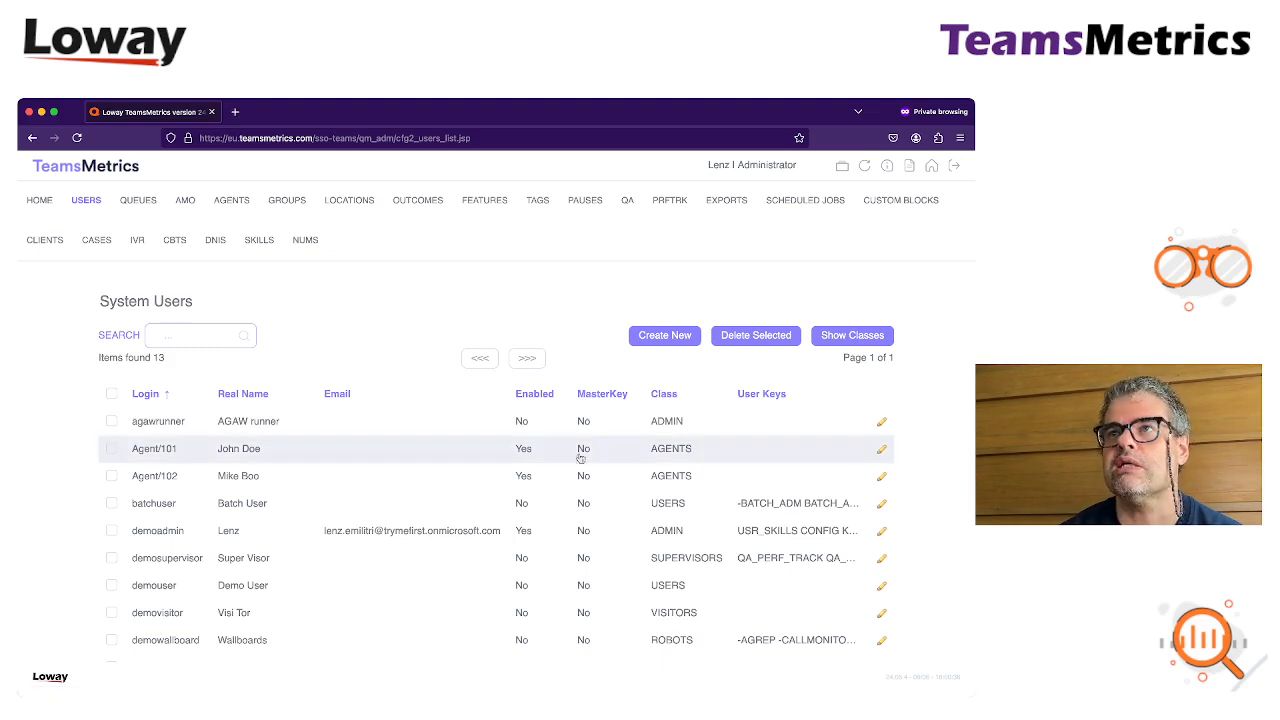
left_click(881, 449)
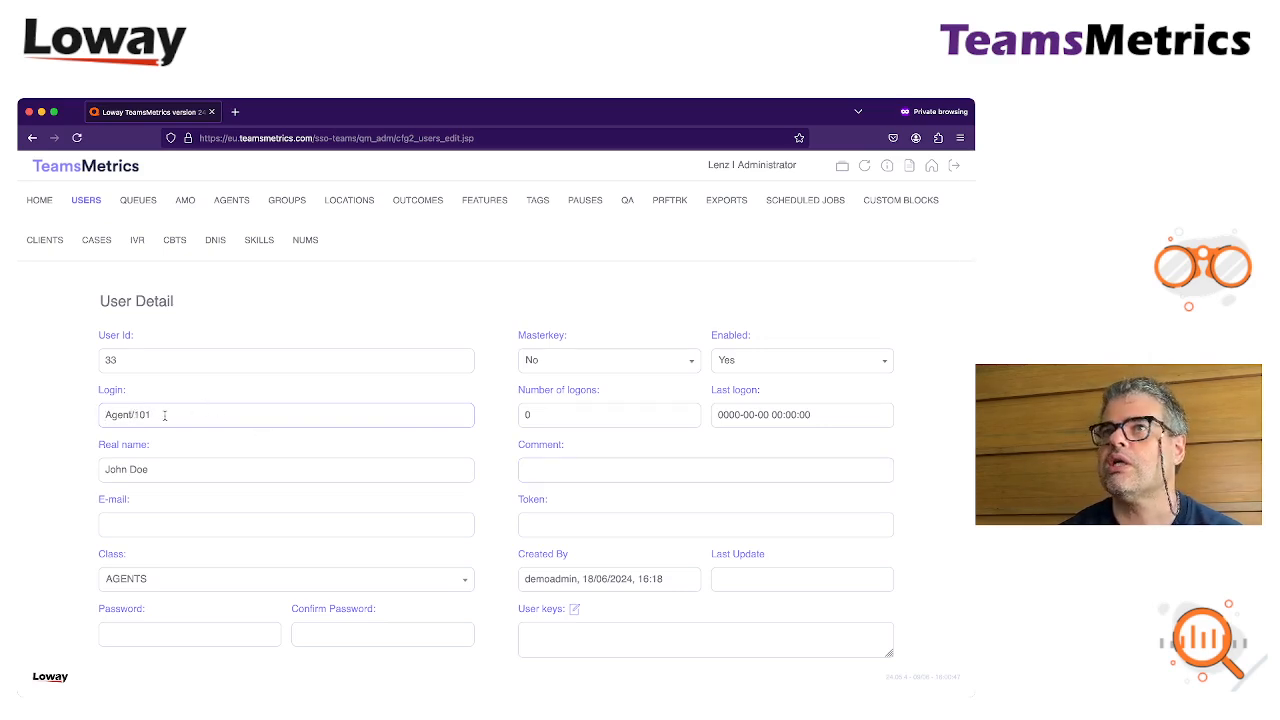
left_click(169, 469)
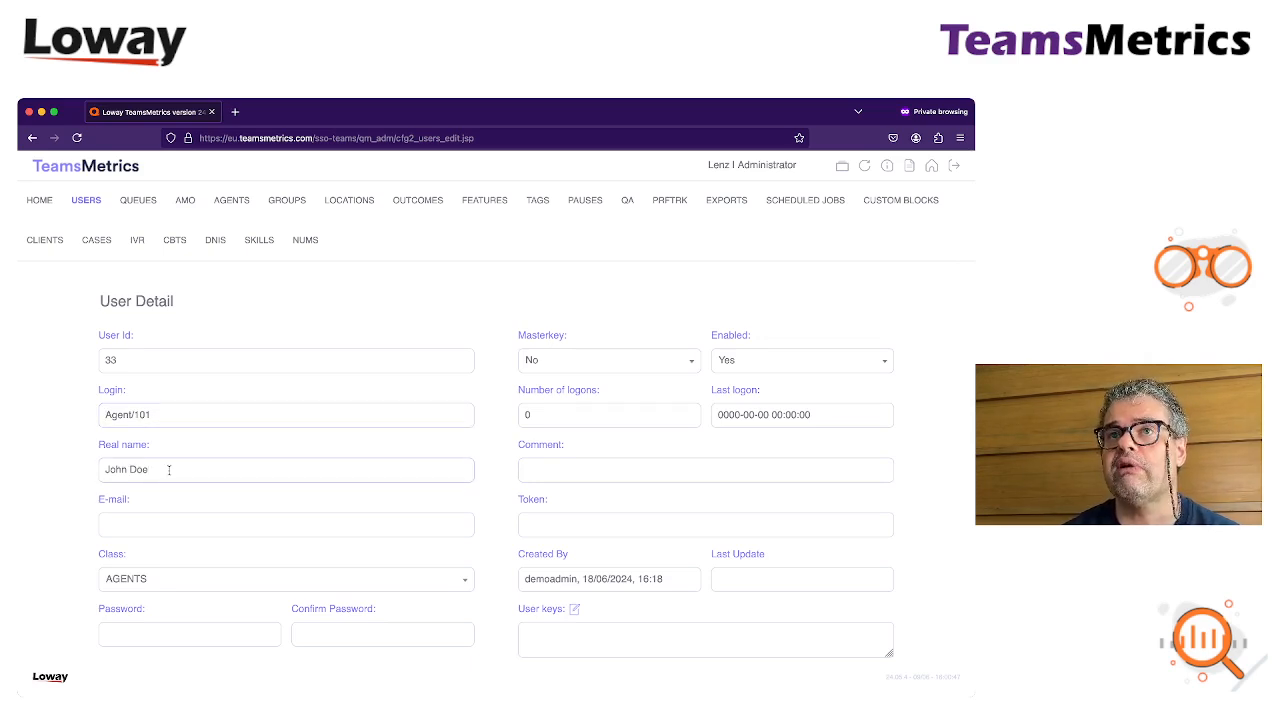
left_click(131, 525)
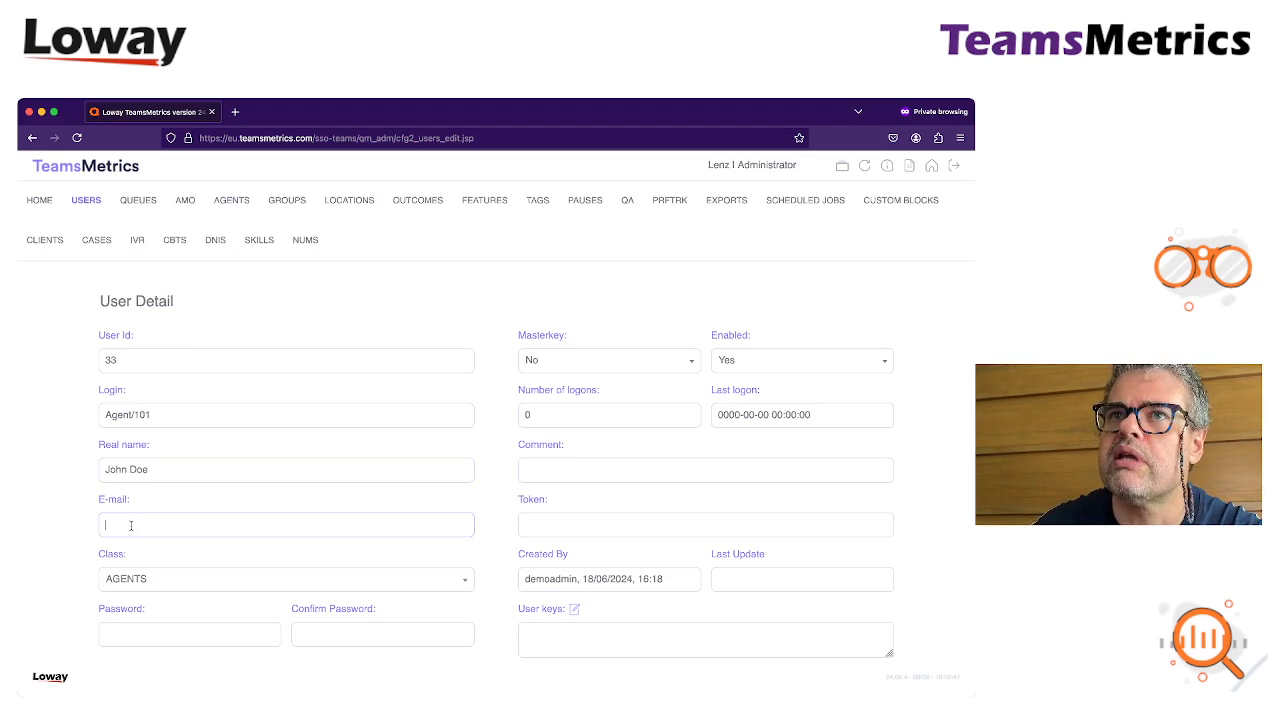
type("jo")
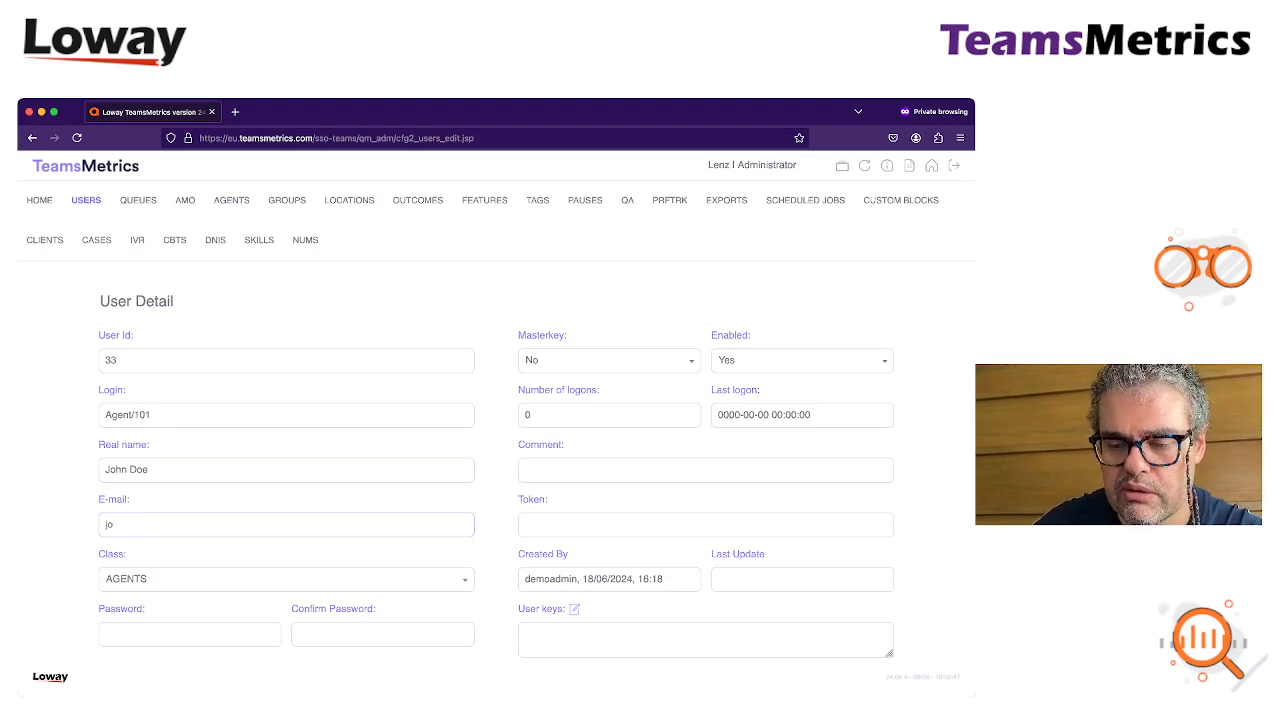
type("hn.doe")
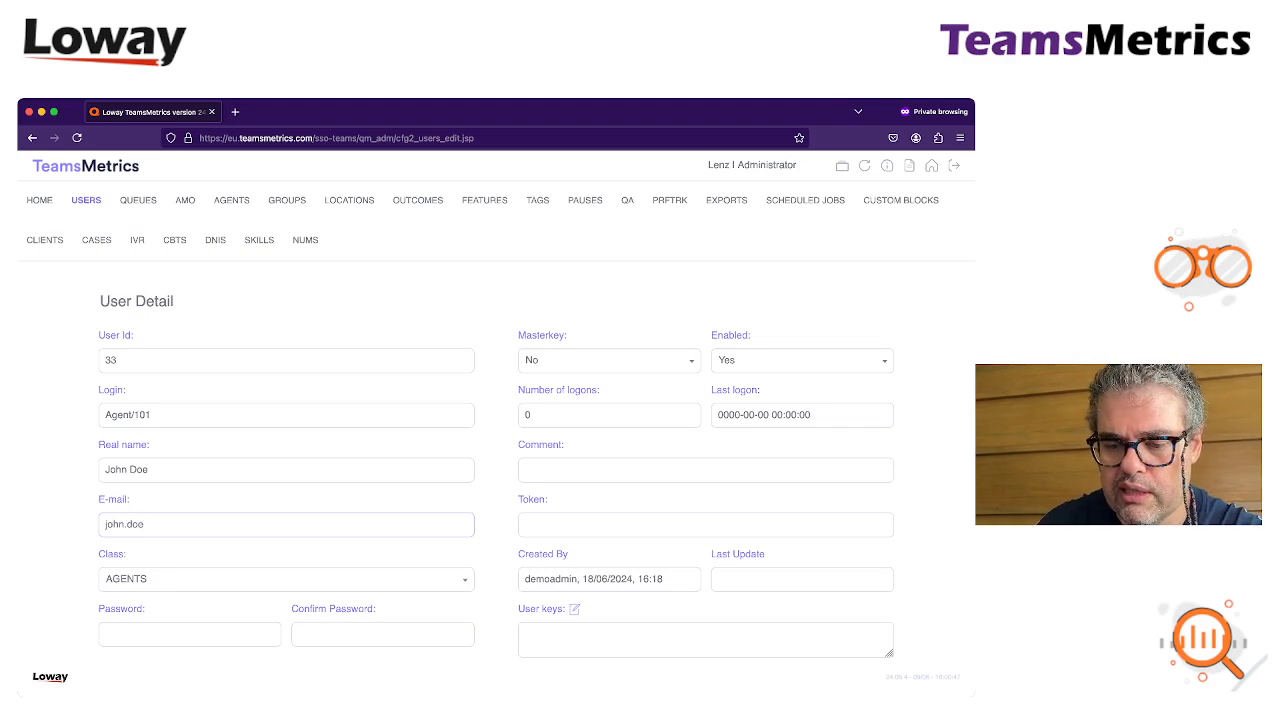
type("@org")
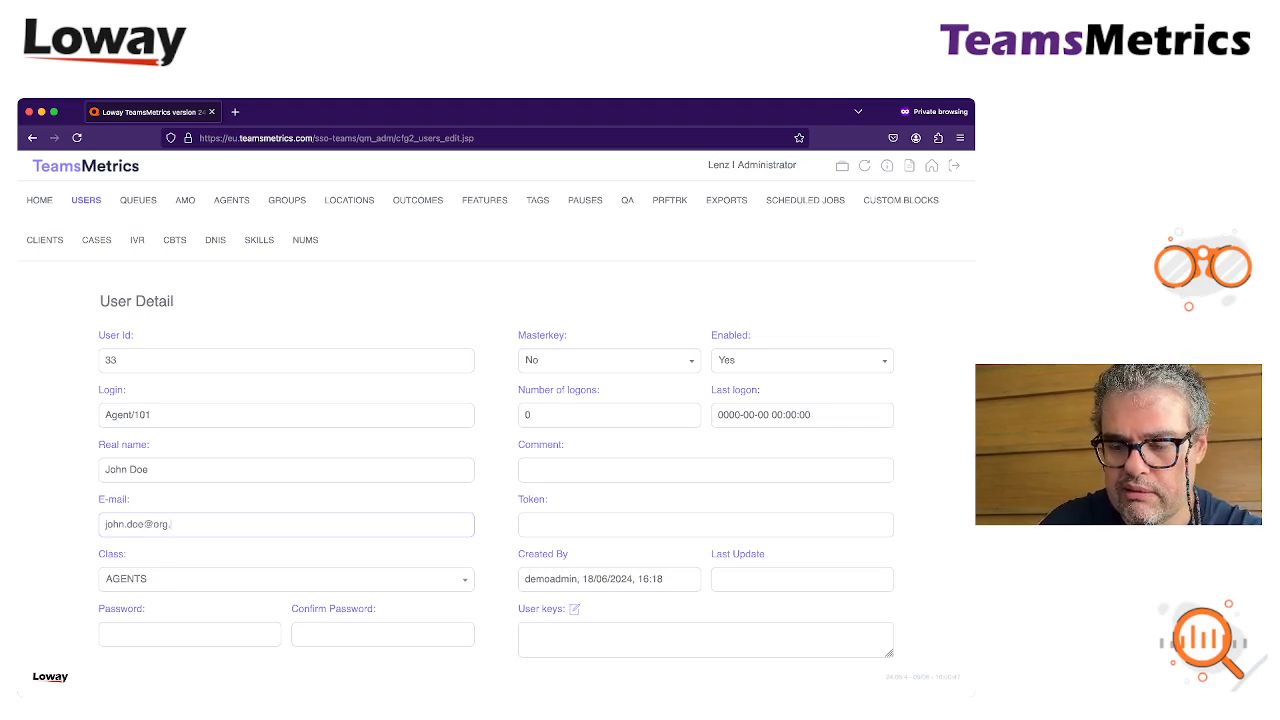
type(".mine")
key("Tab")
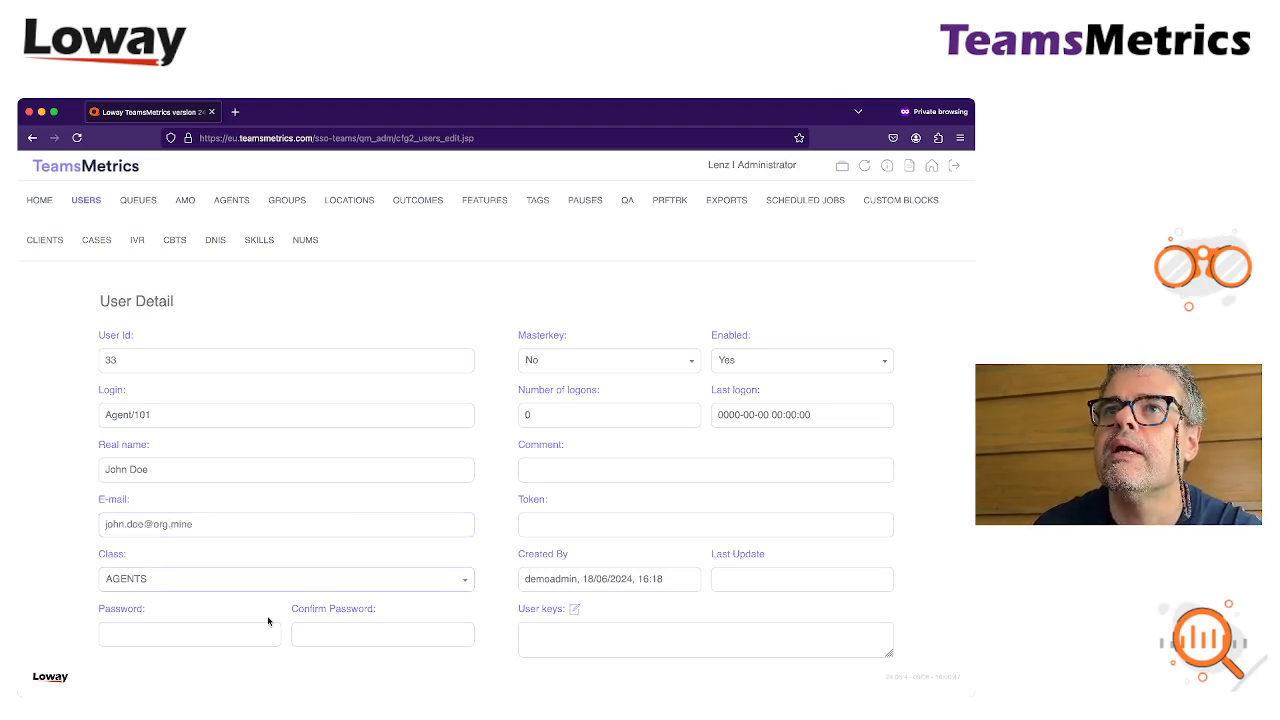
- Set class USERS, keep Enabled Yes, Token microsoft:*, and save the record
left_click(261, 587)
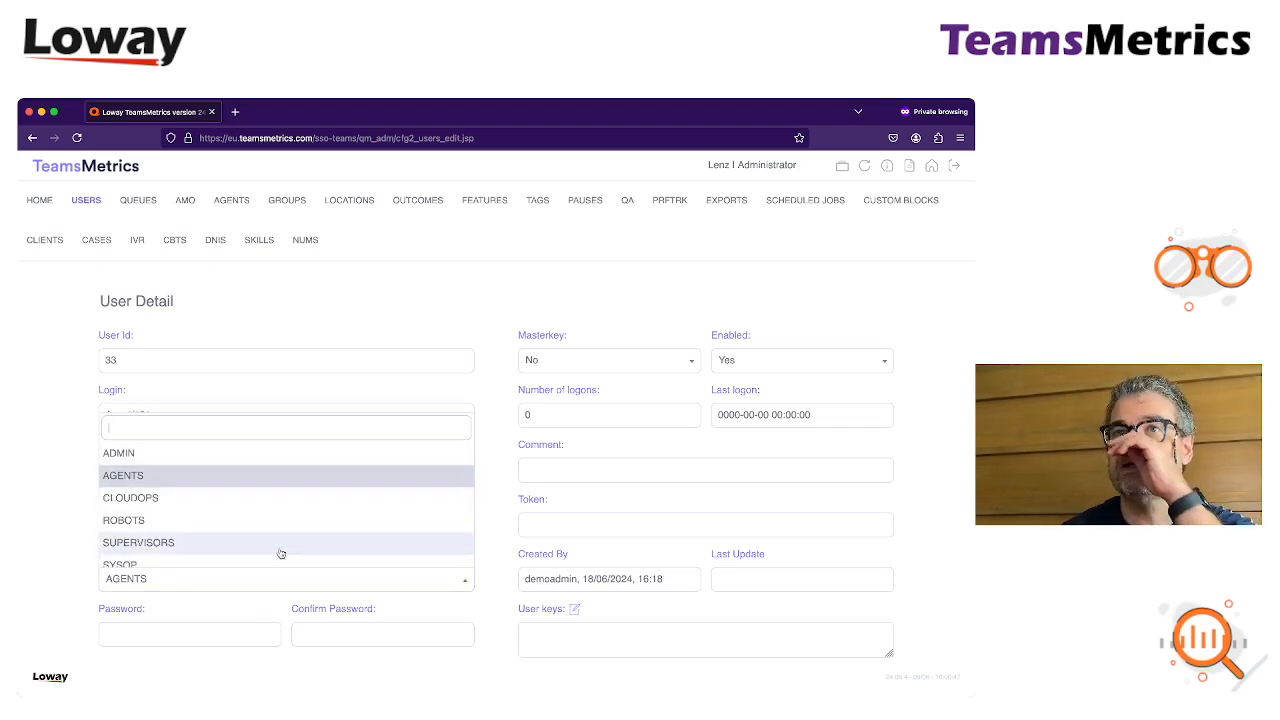
scroll(269, 517, "down", 2)
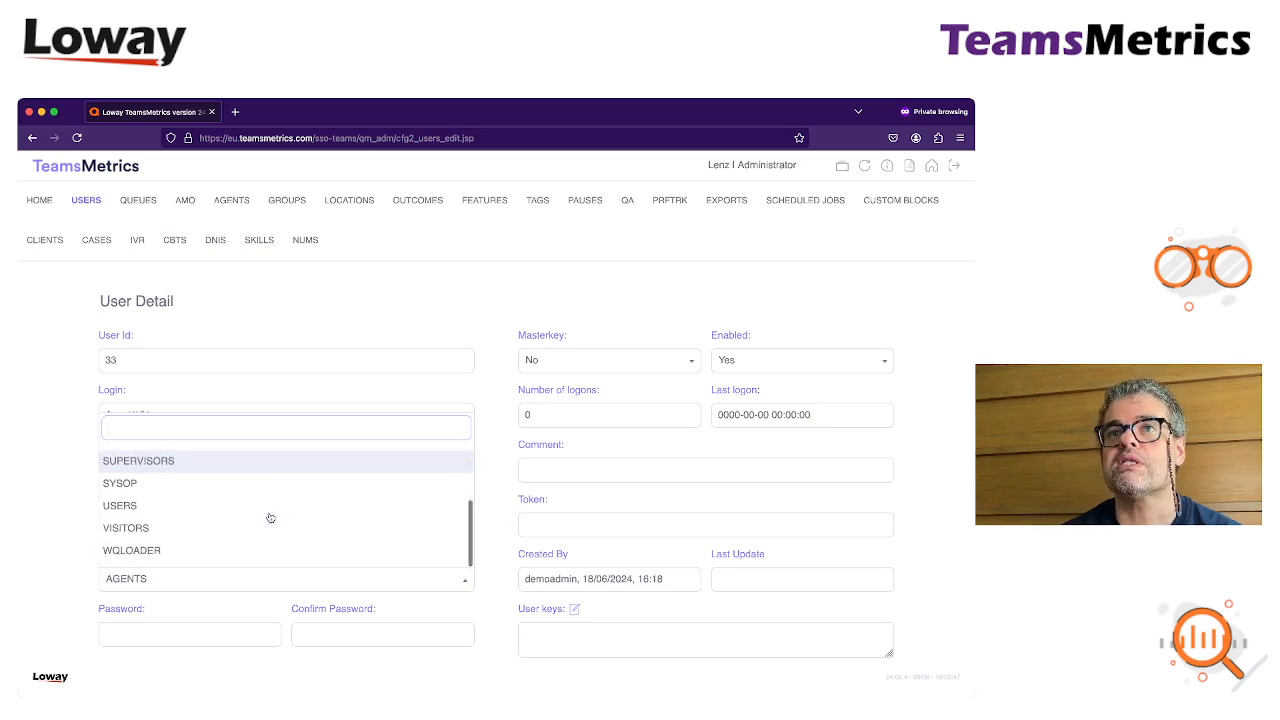
left_click(269, 512)
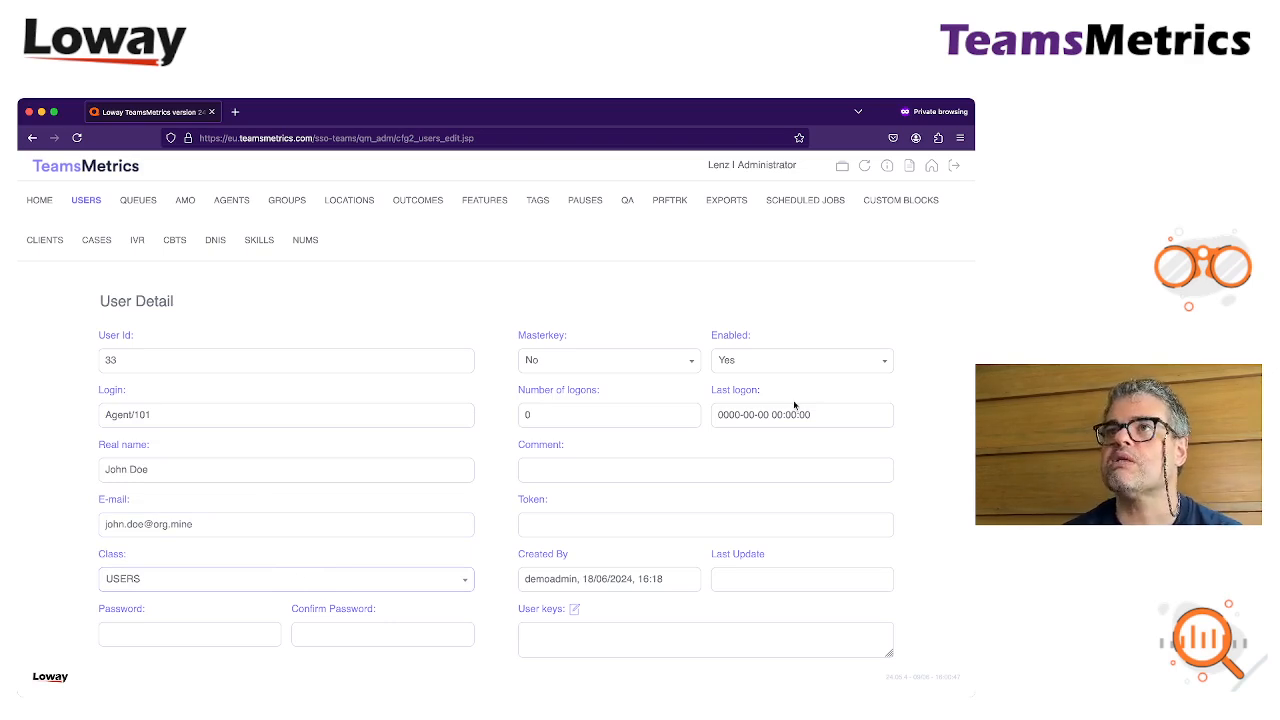
left_click(783, 366)
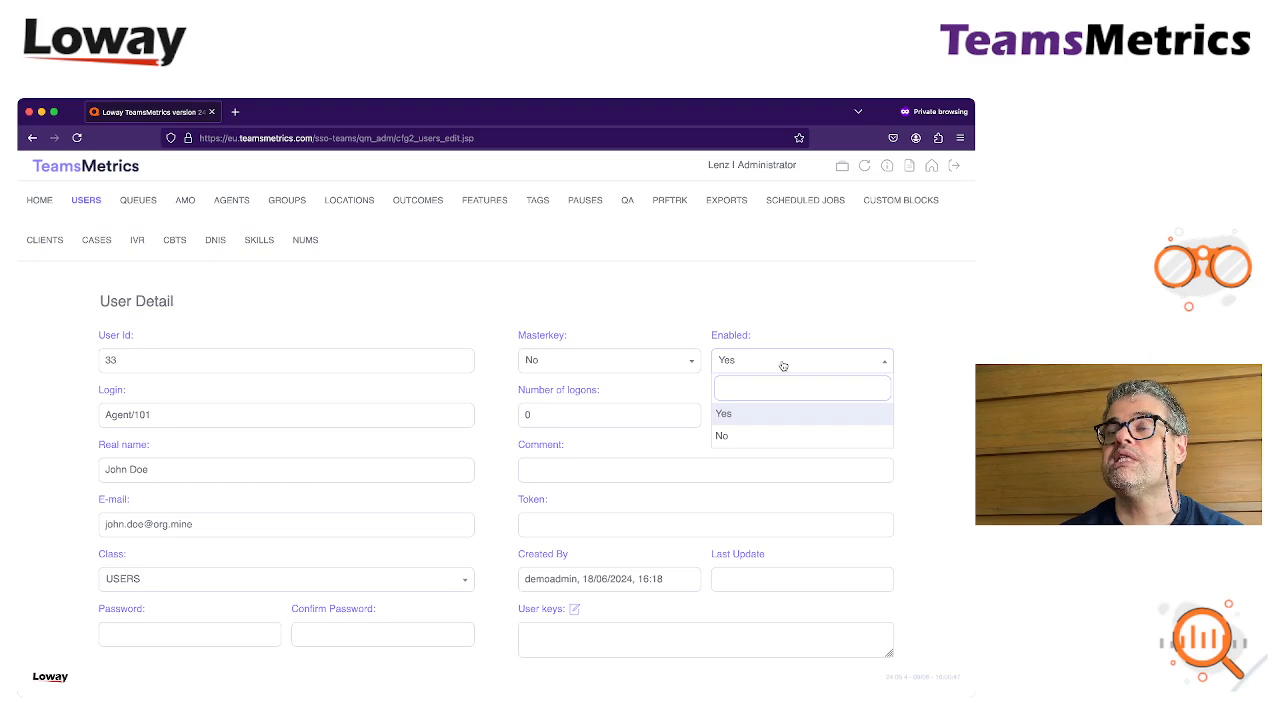
left_click(783, 366)
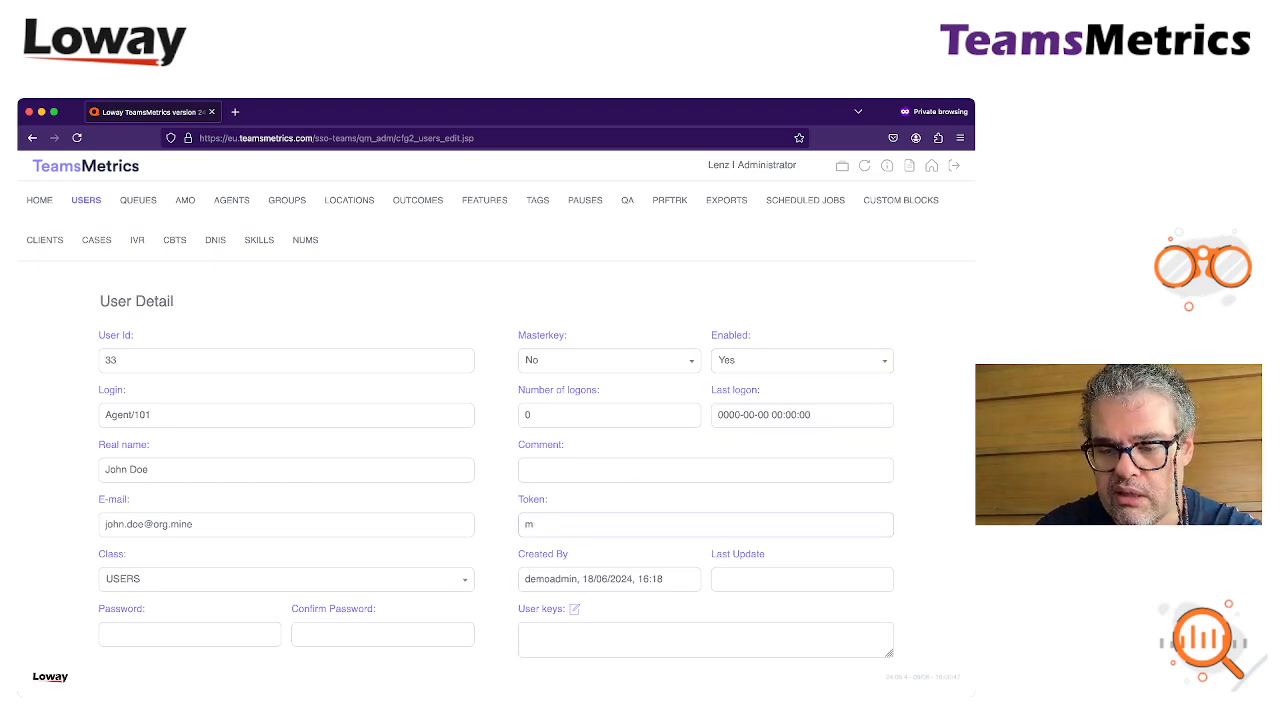
type("microsoft")
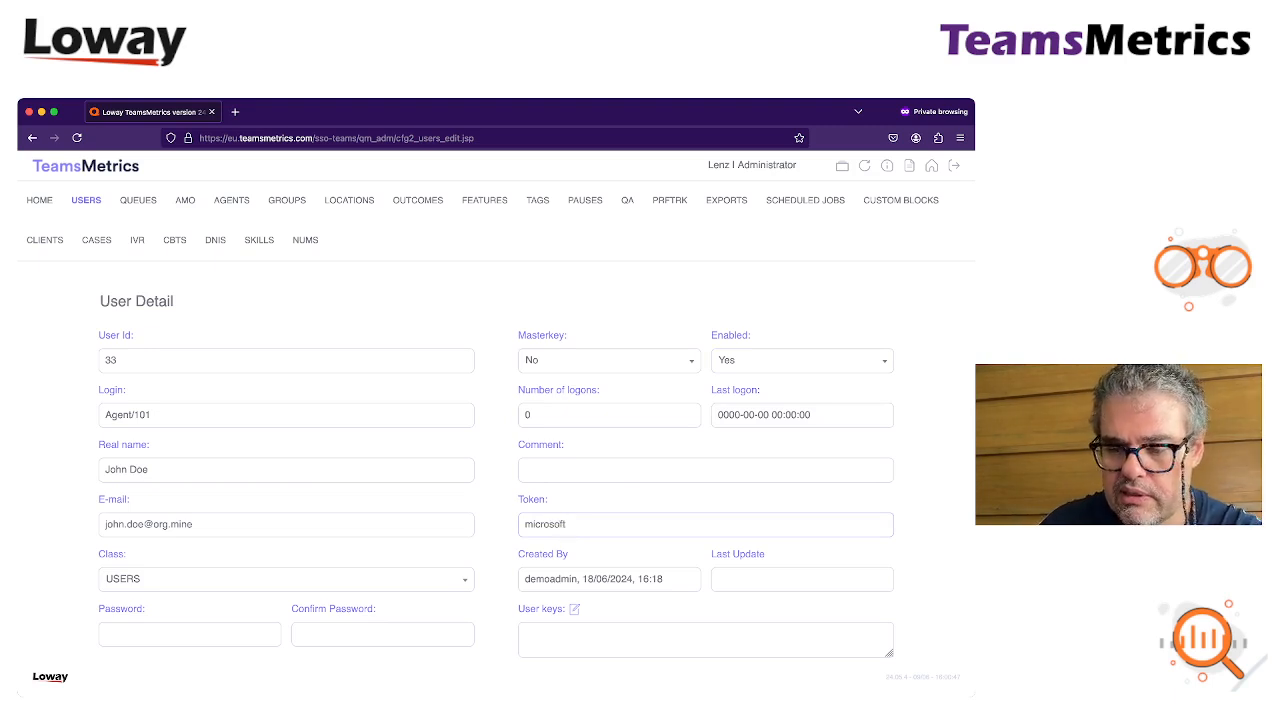
type(" \"")
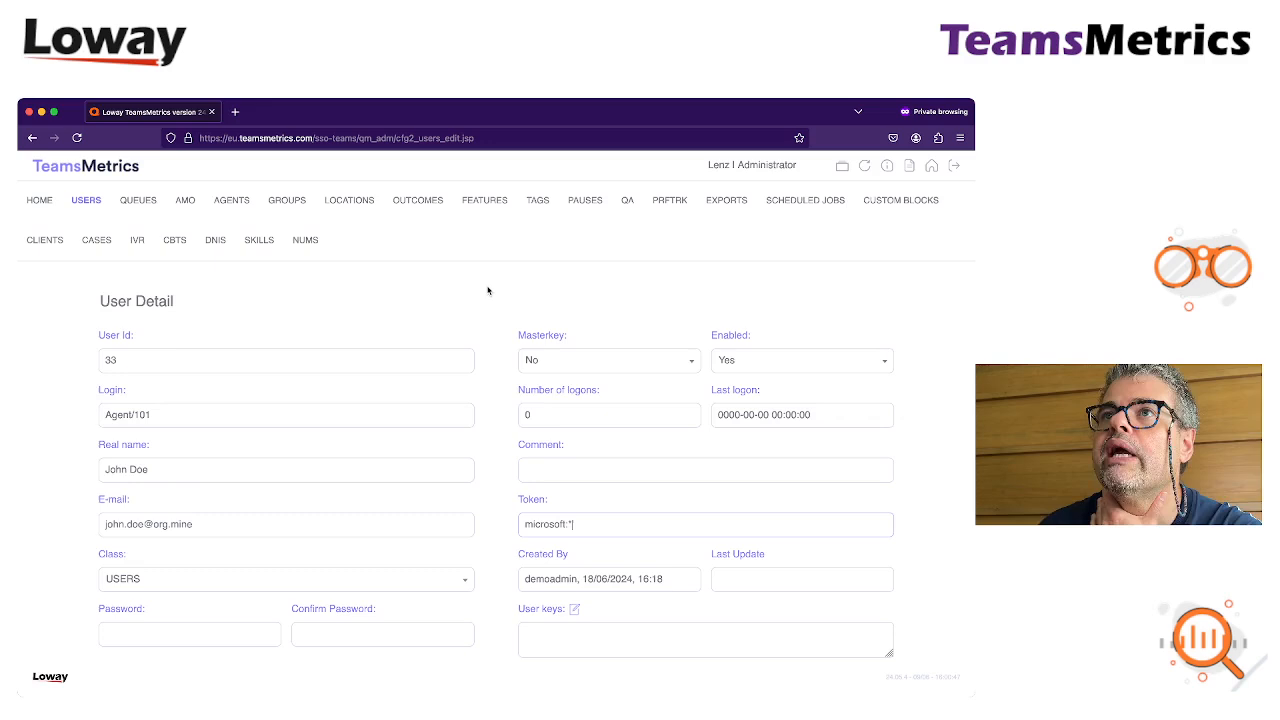
scroll(753, 523, "down", 1)
scroll(753, 523, "down", 1)
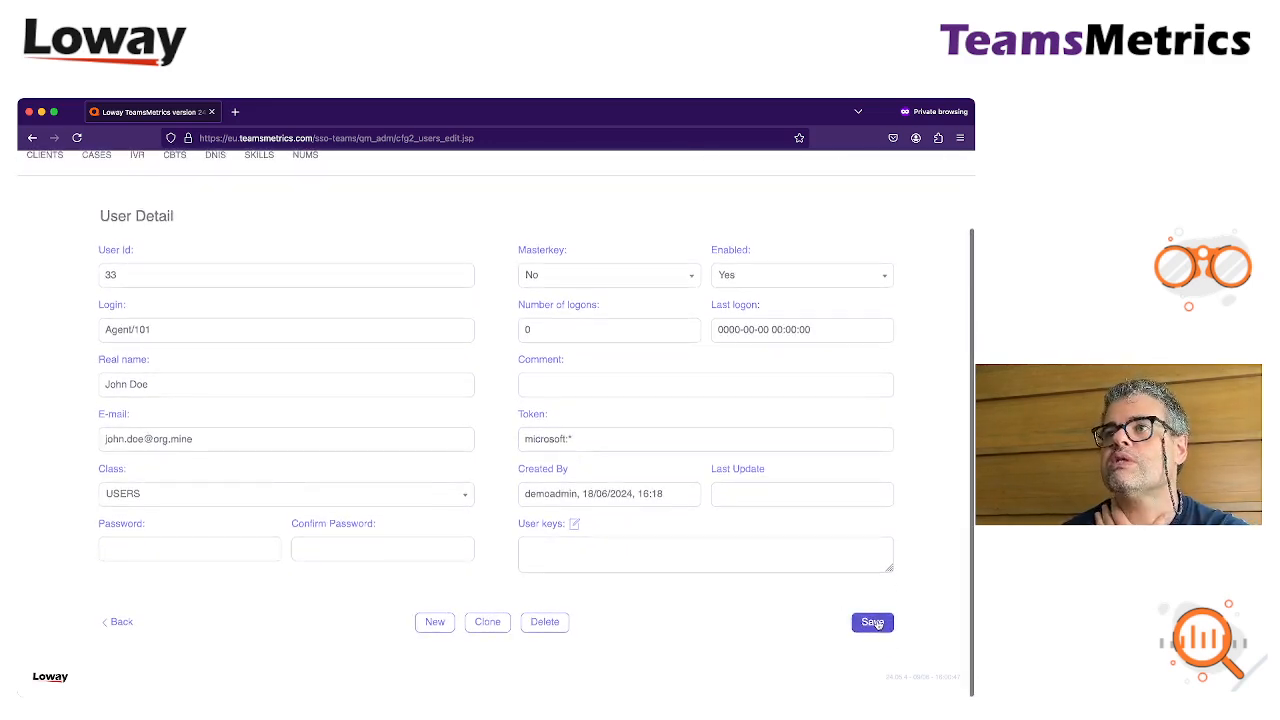
left_click(873, 622)
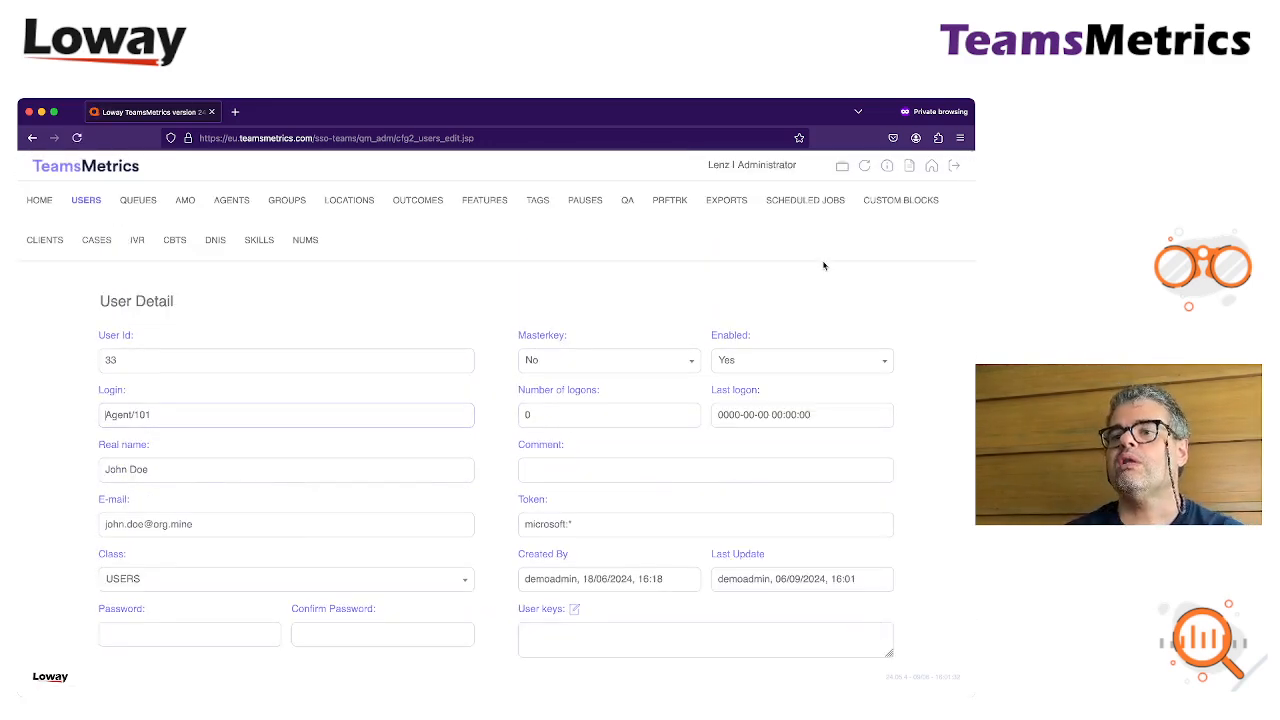